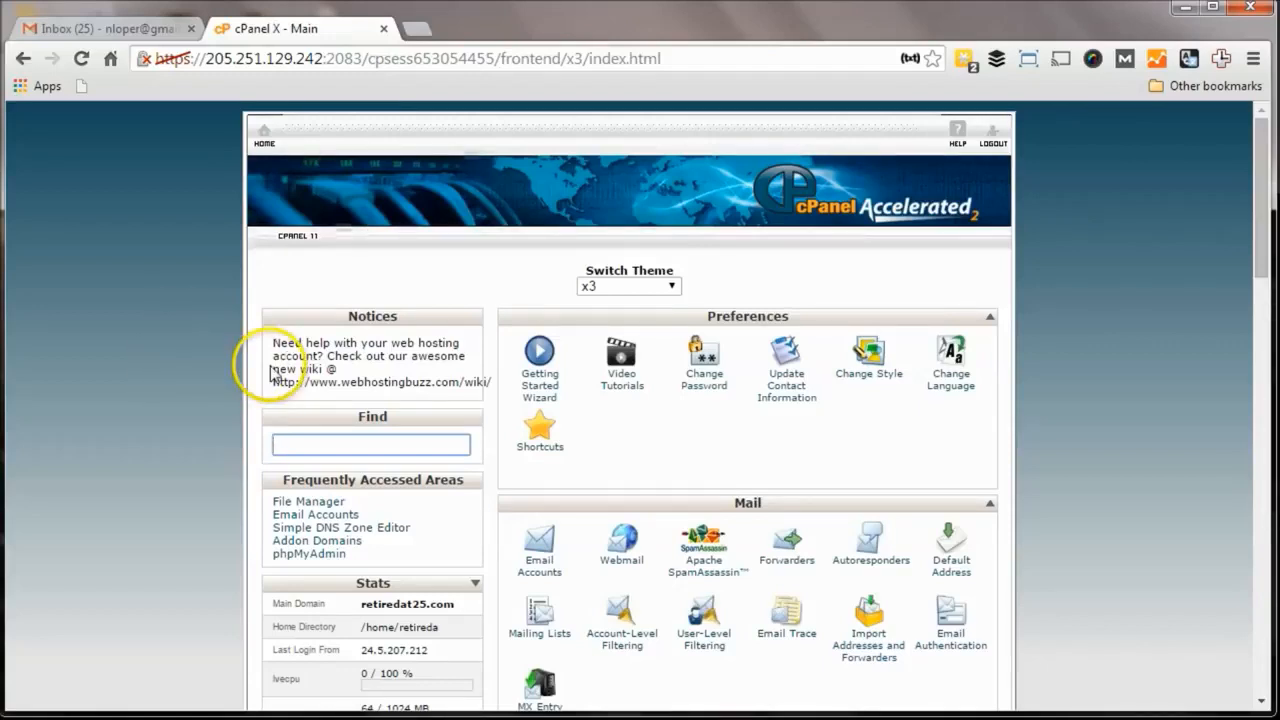
pyautogui.scroll(-1, 259, 390)
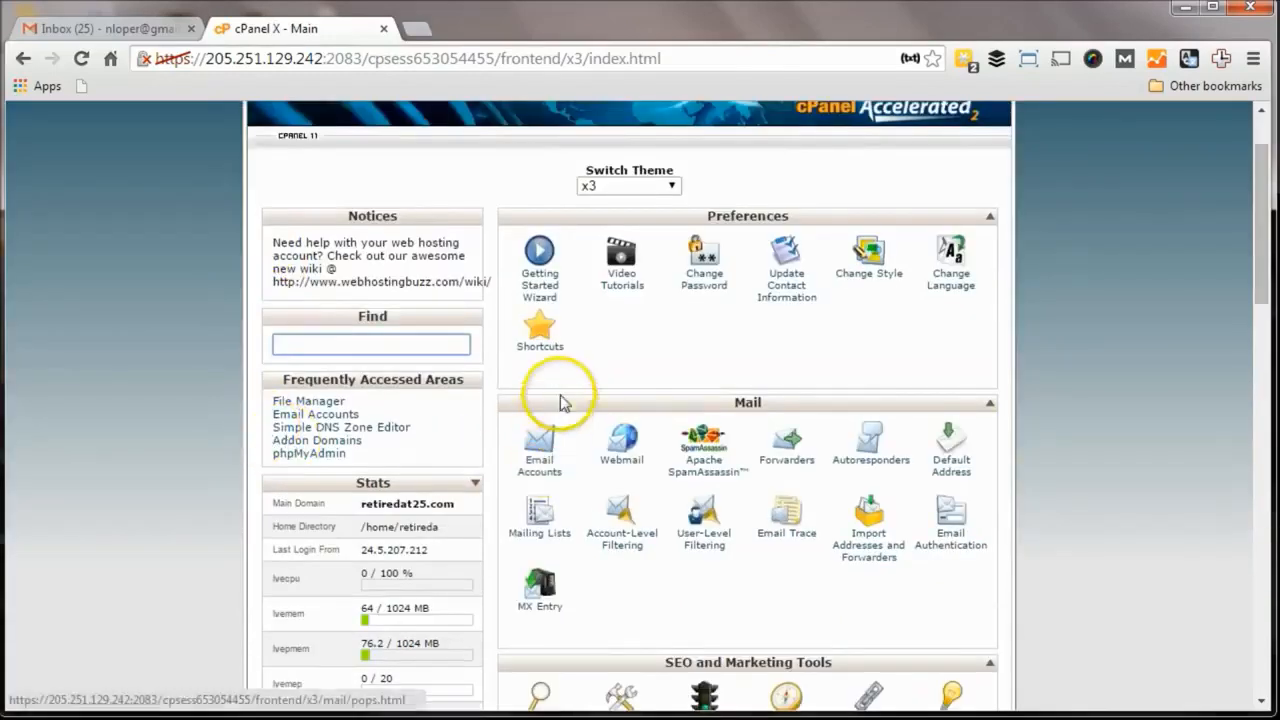
pyautogui.click(540, 466)
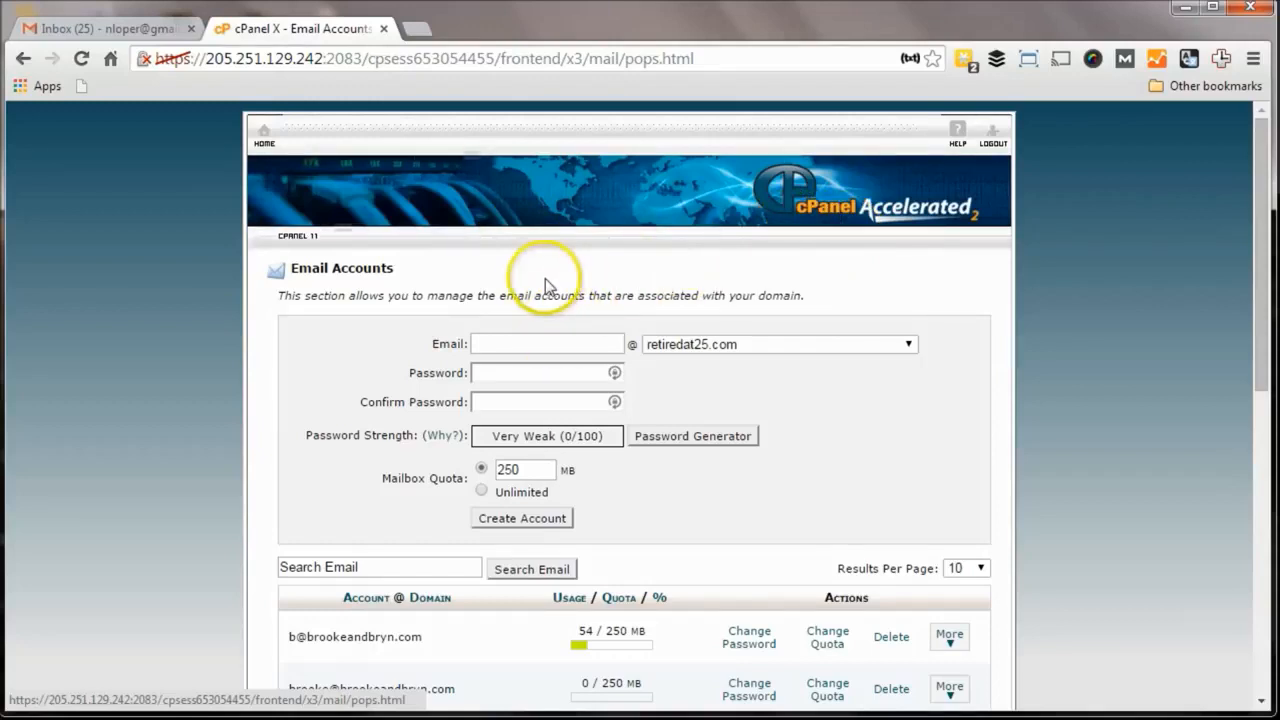
pyautogui.click(522, 342)
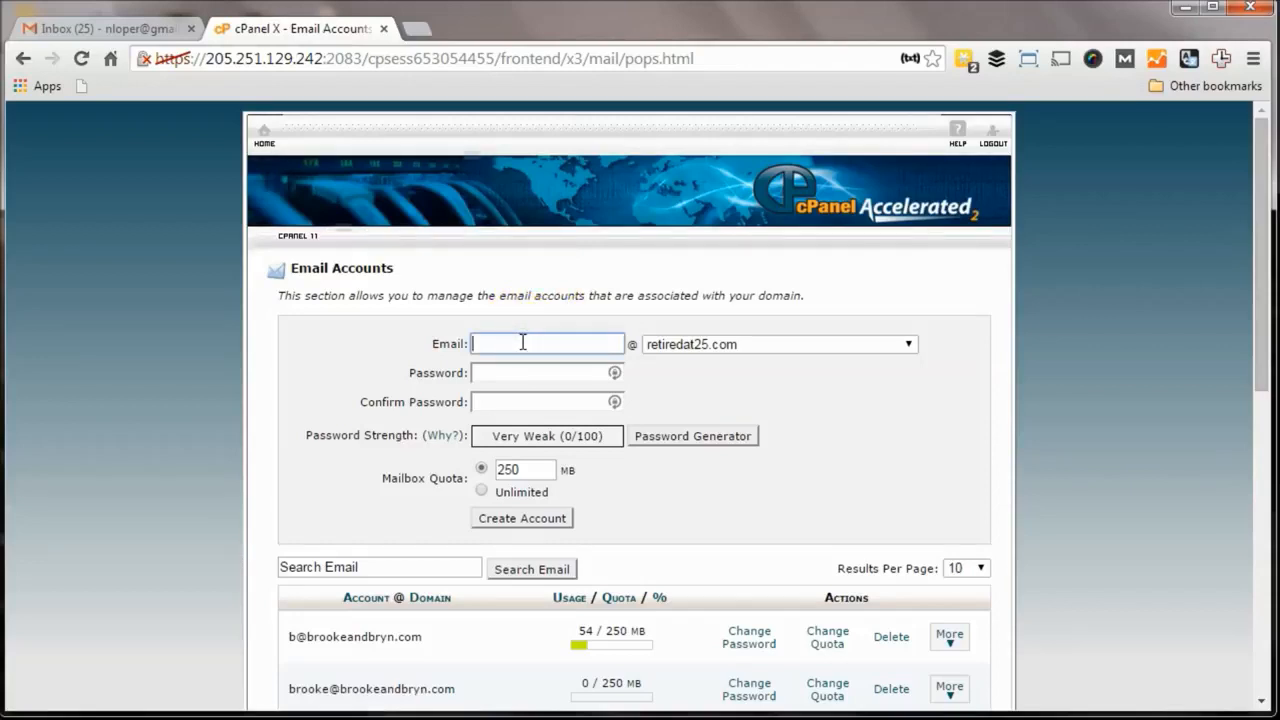
pyautogui.write('mochi')
pyautogui.press('Tab')
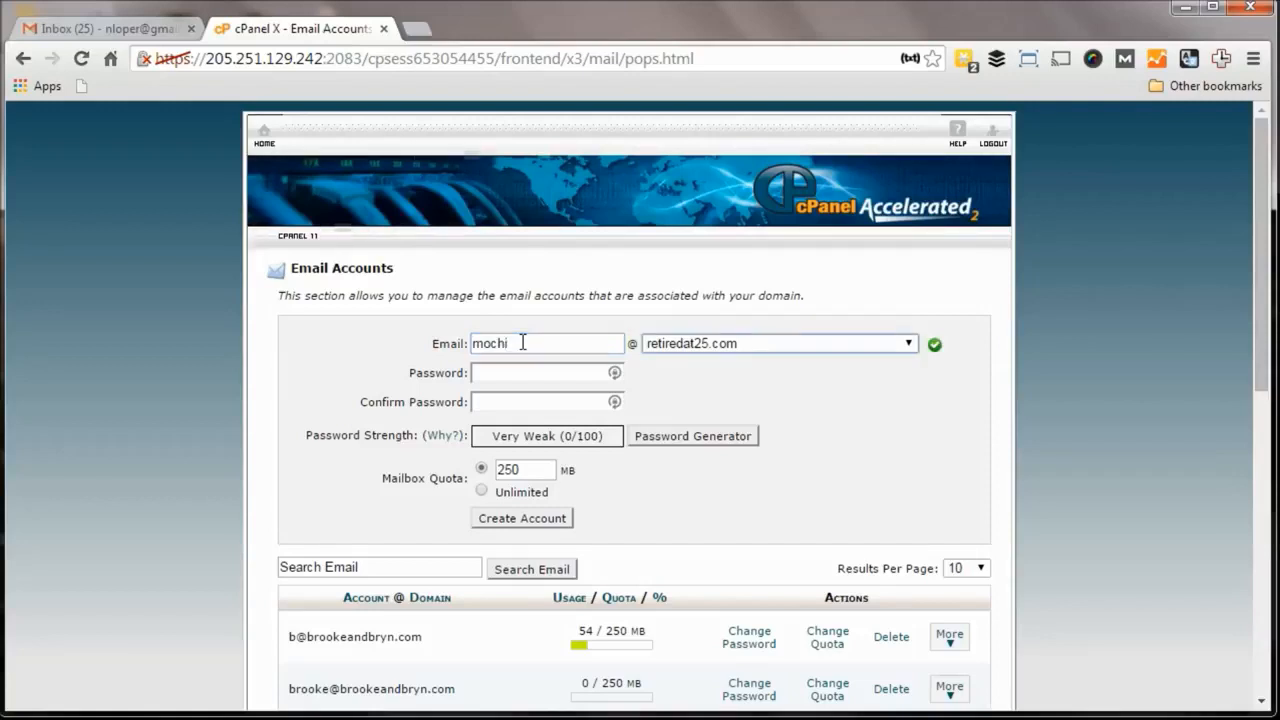
pyautogui.press('Tab')
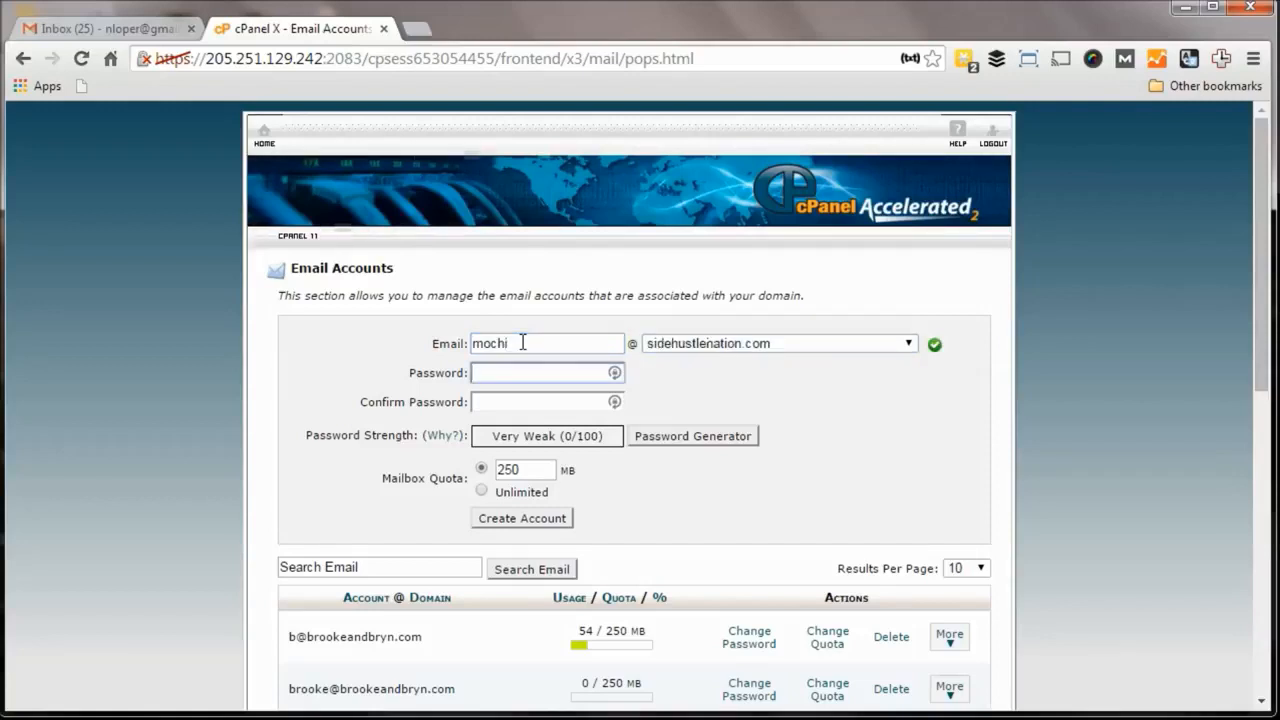
pyautogui.write('******')
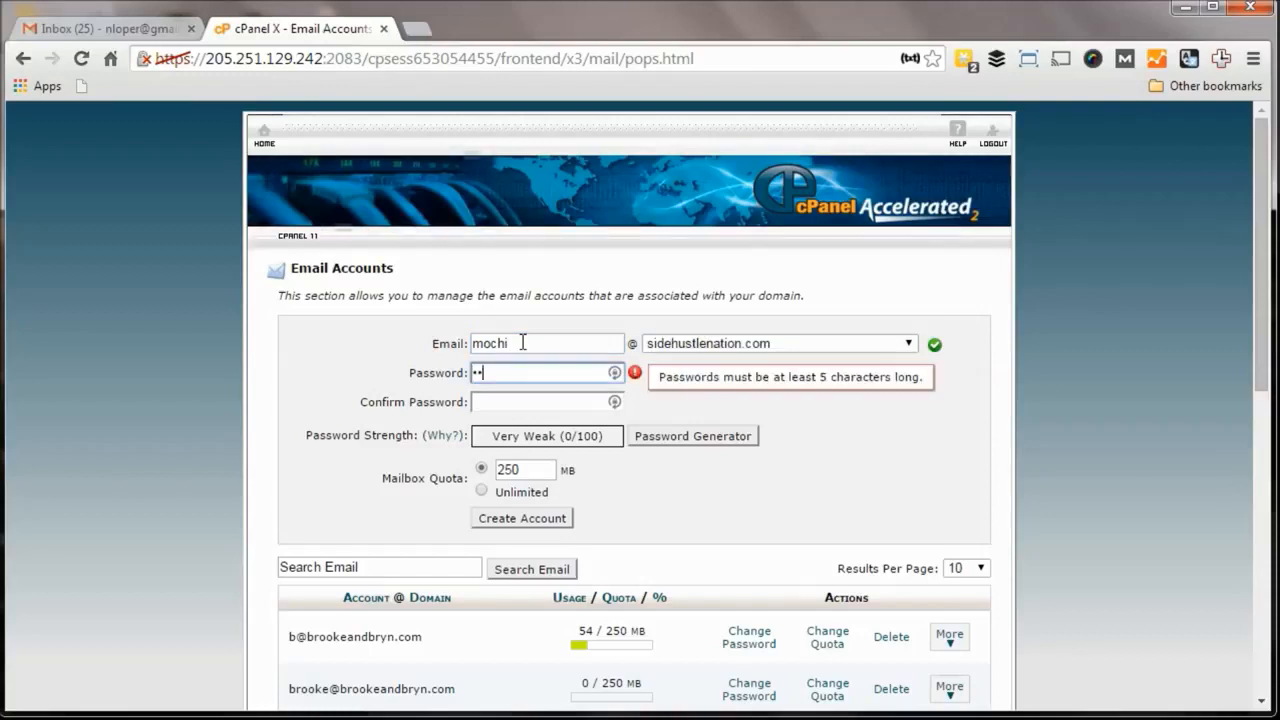
pyautogui.write('***')
pyautogui.press('Tab')
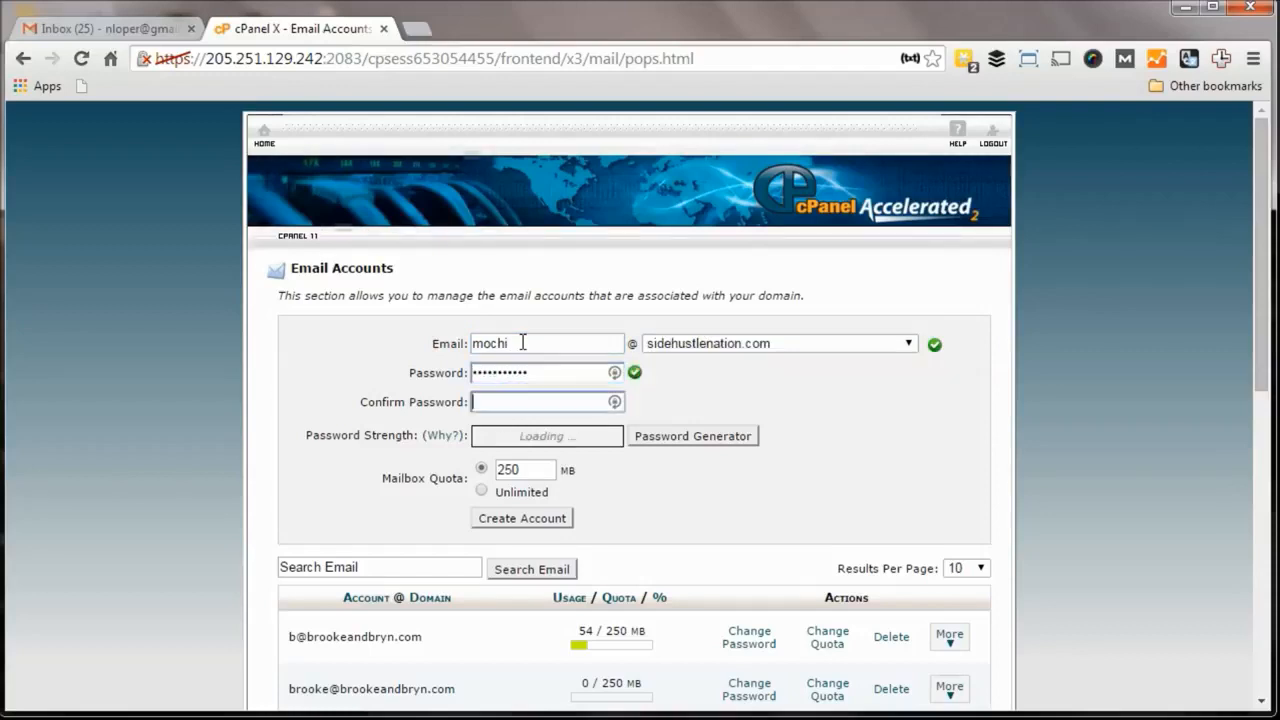
pyautogui.write('***********')
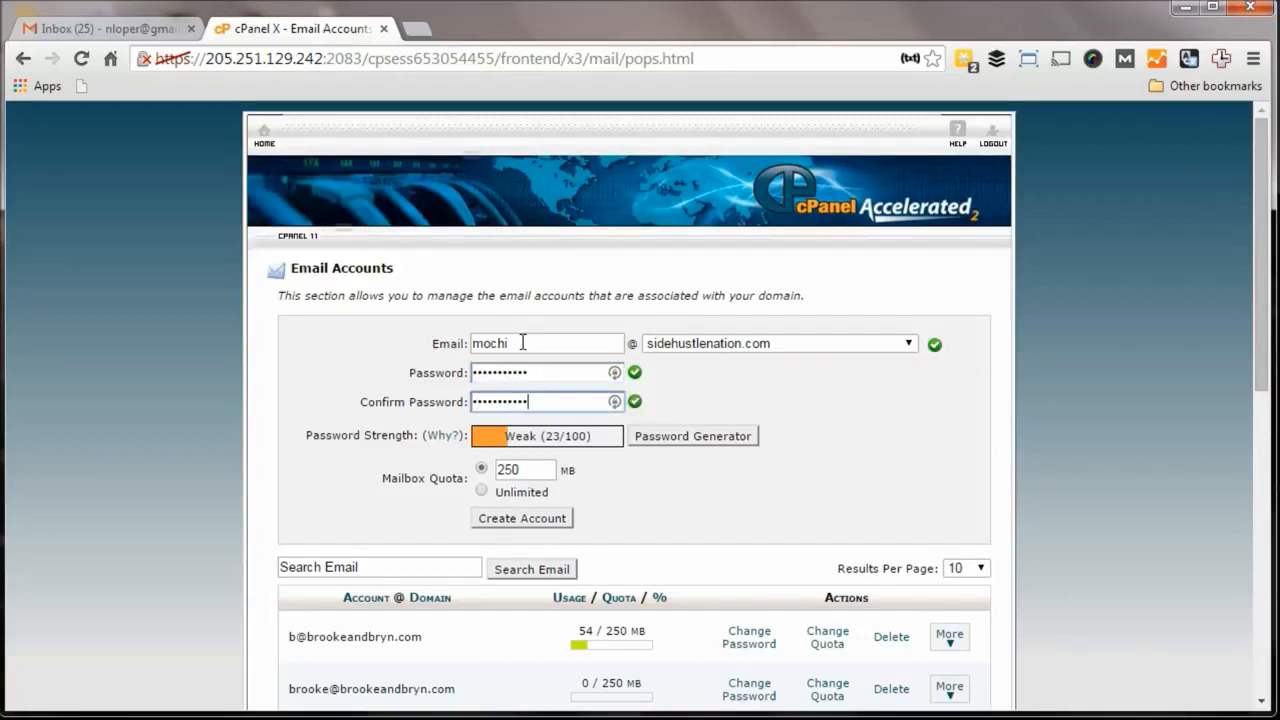
pyautogui.click(516, 519)
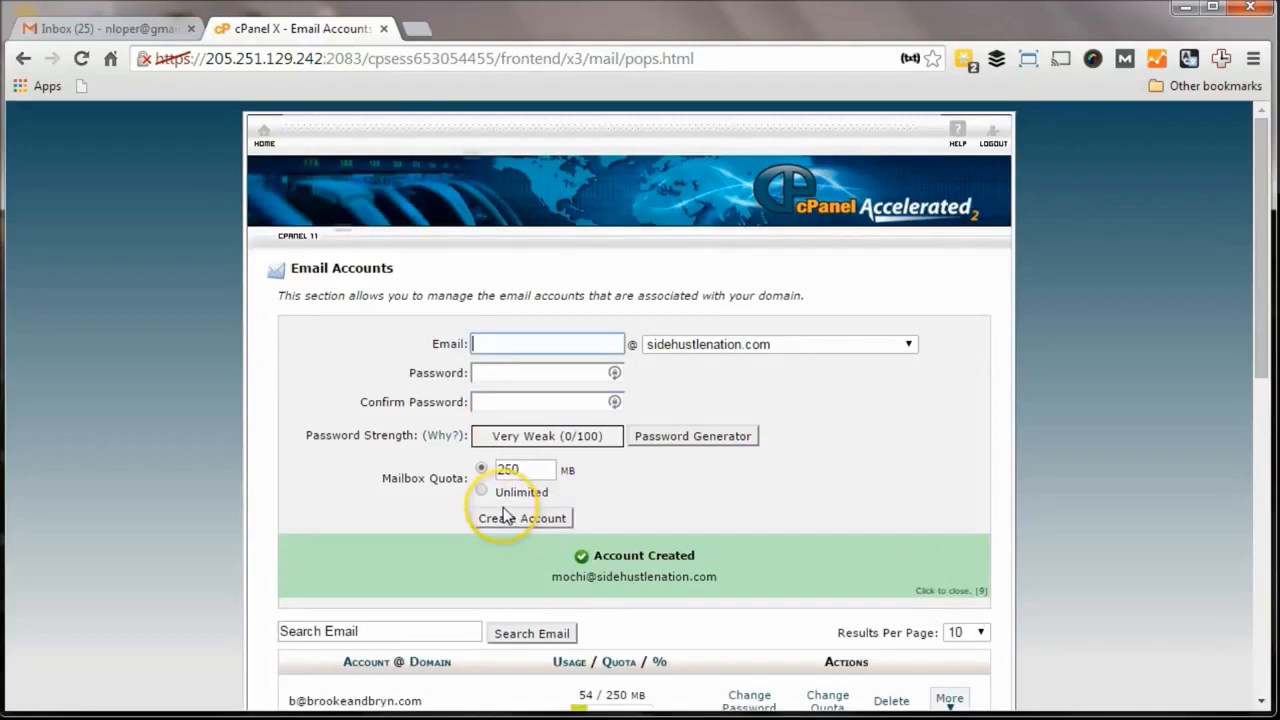
pyautogui.scroll(-1, 504, 510)
pyautogui.scroll(1, 504, 510)
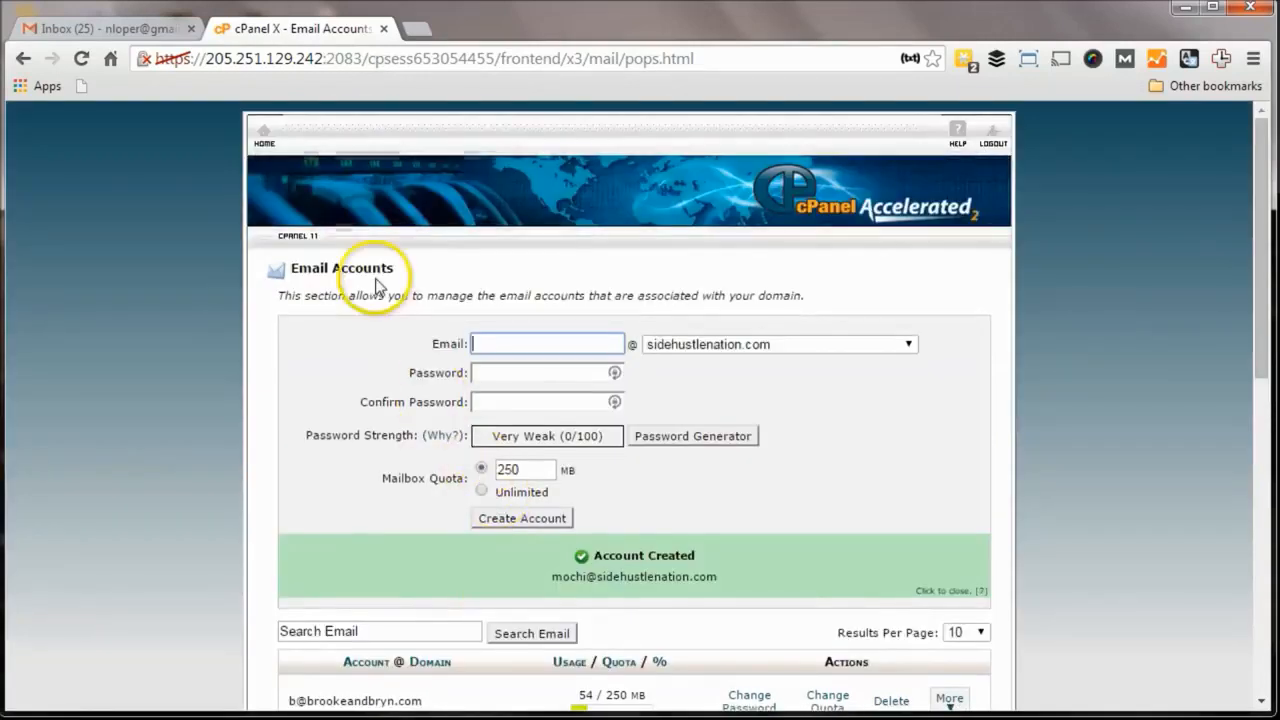
# Step: Go from the cPanel home page to the email Forwarders manager
pyautogui.click(268, 148)
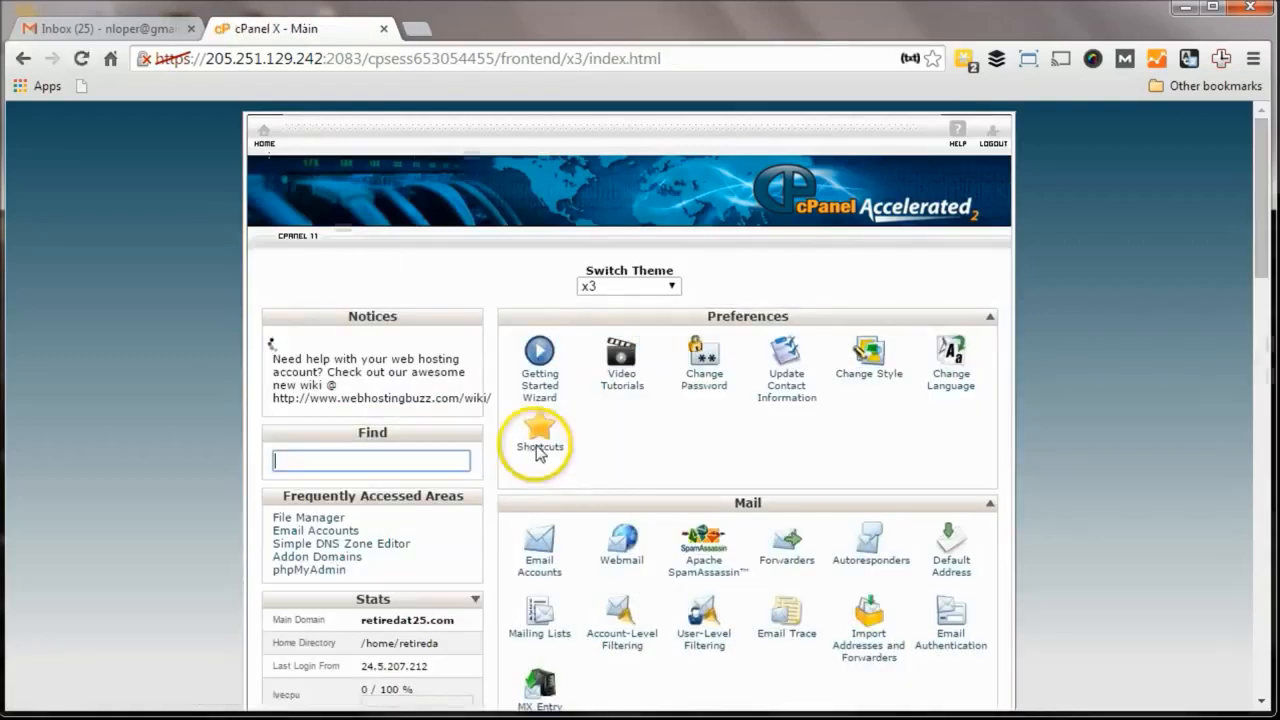
pyautogui.scroll(-1, 624, 457)
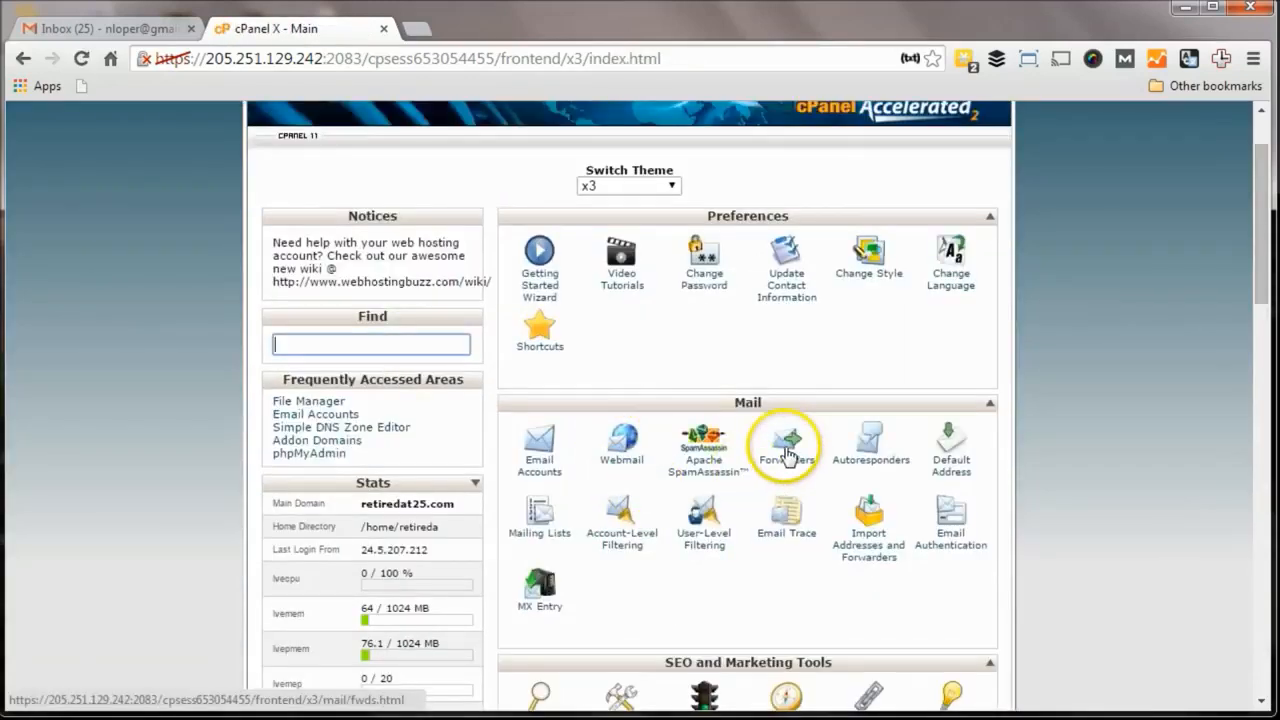
pyautogui.click(787, 452)
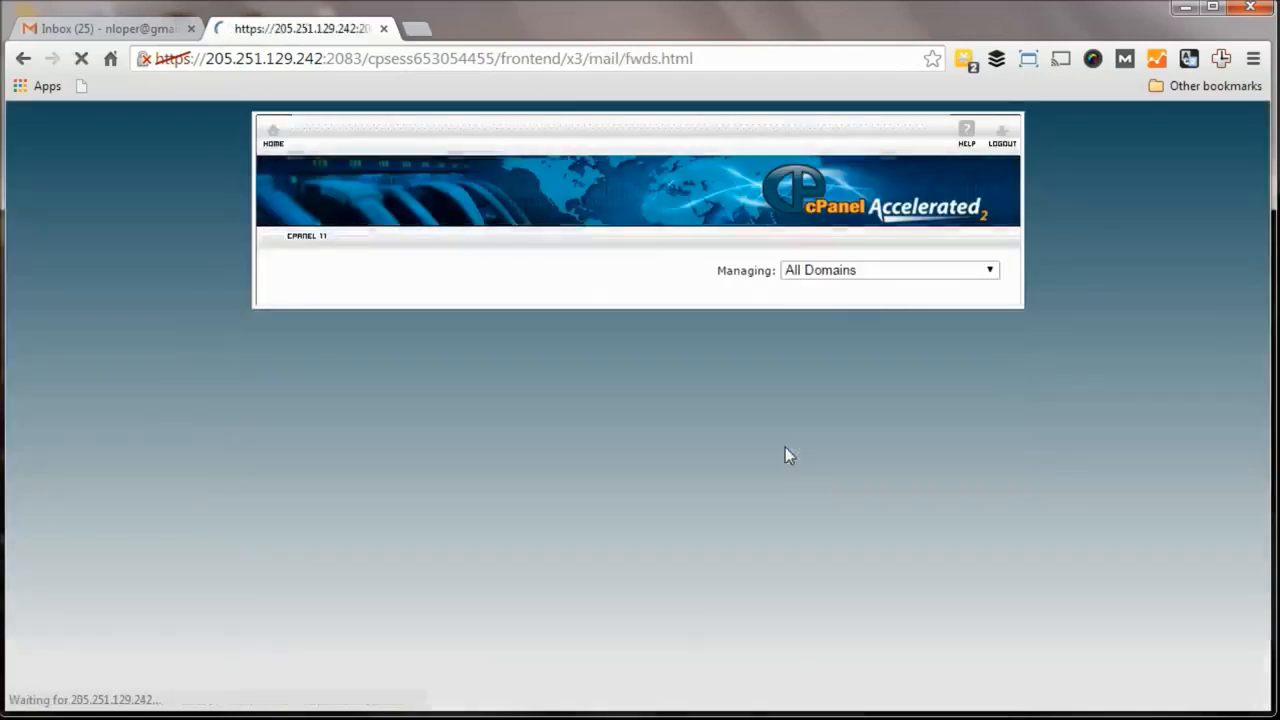
pyautogui.scroll(-2, 571, 410)
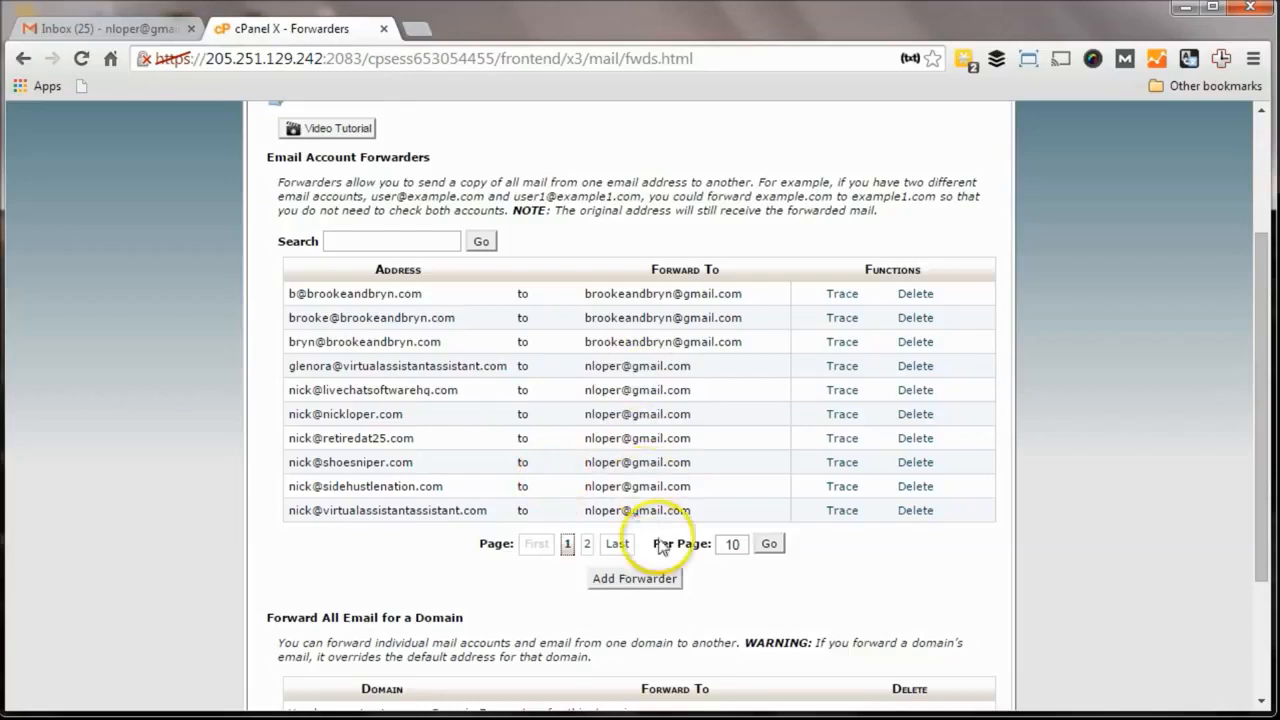
pyautogui.click(655, 580)
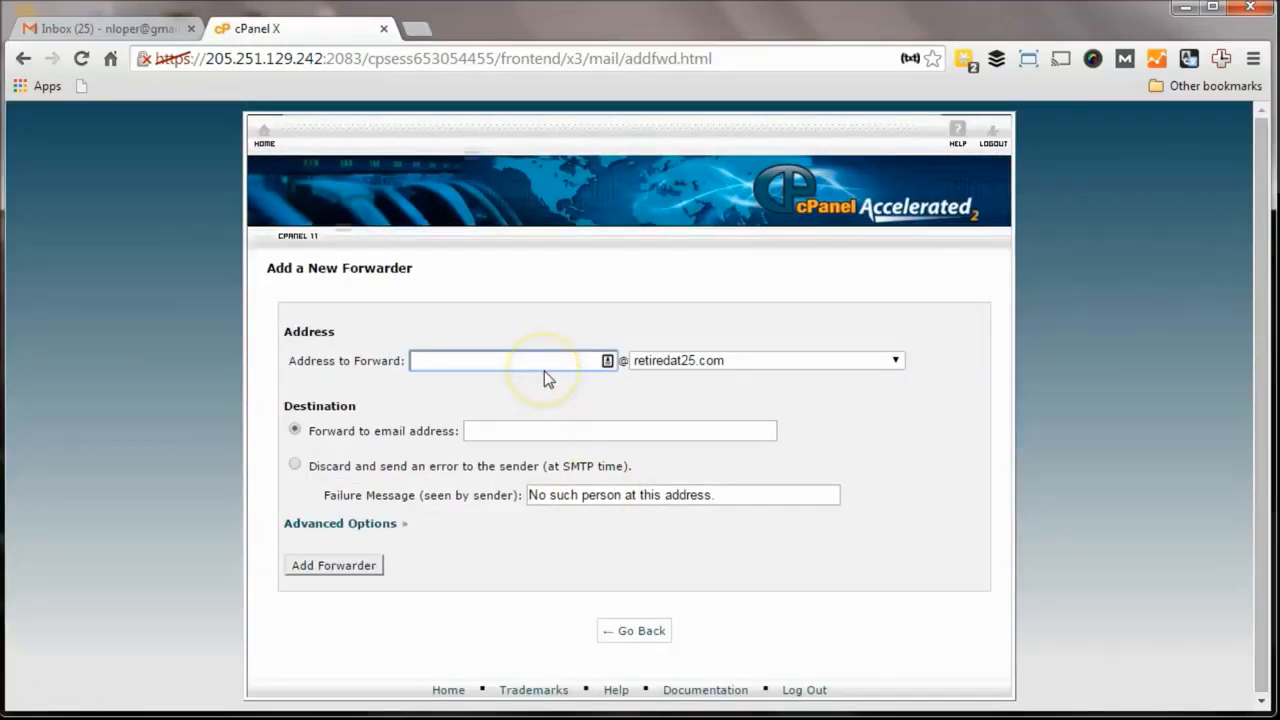
pyautogui.write('mochi')
pyautogui.press('Tab')
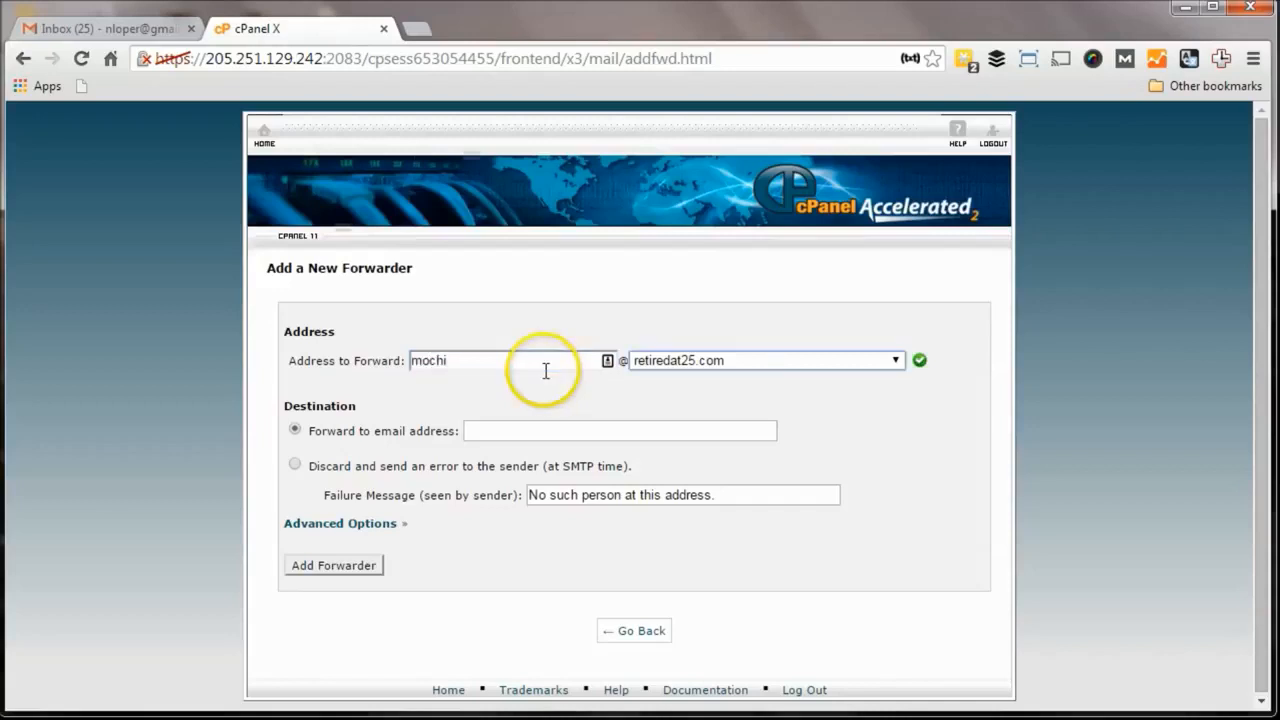
pyautogui.press('Tab')
pyautogui.press('Tab')
pyautogui.write('nloper')
pyautogui.press('Down')
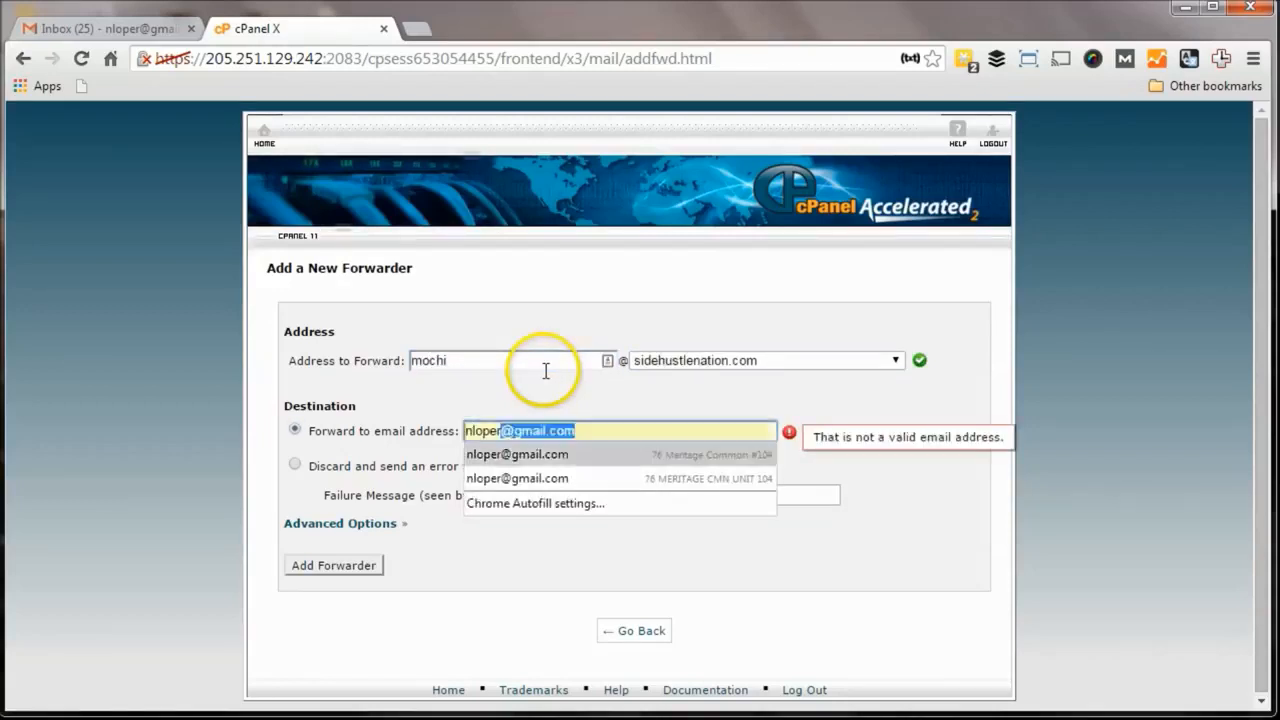
pyautogui.press('Tab')
pyautogui.click(296, 430)
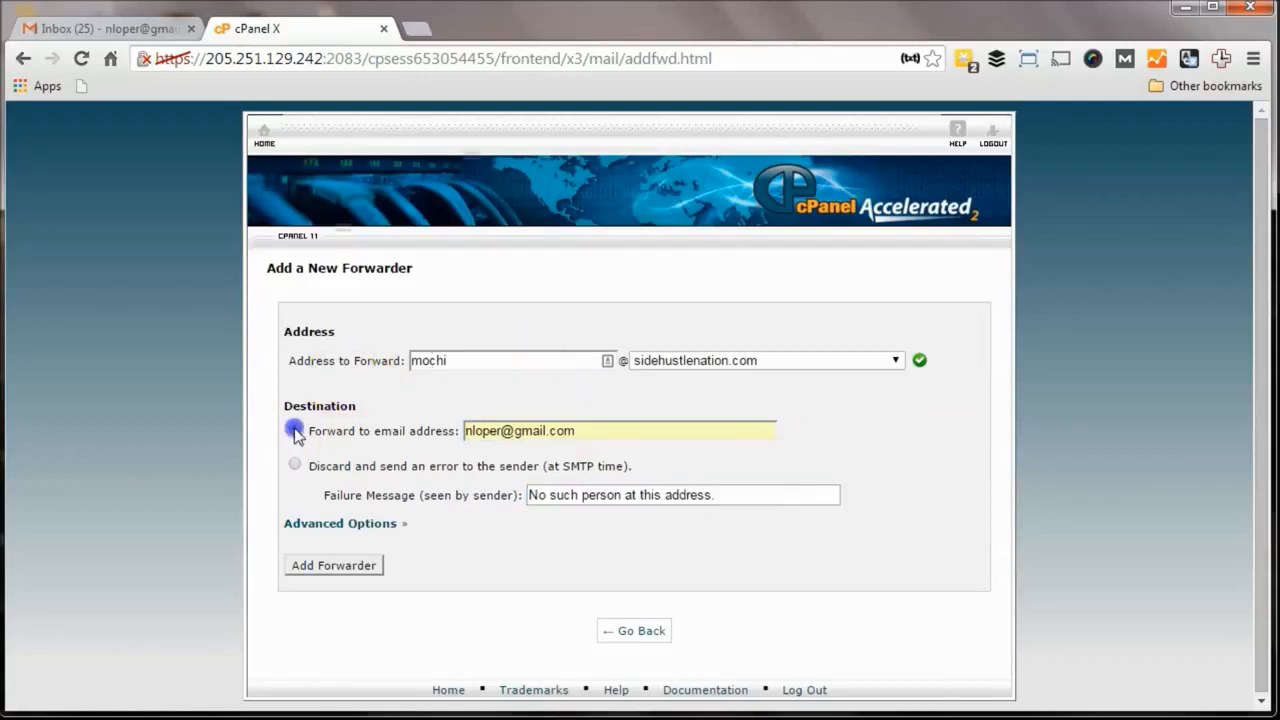
pyautogui.click(333, 566)
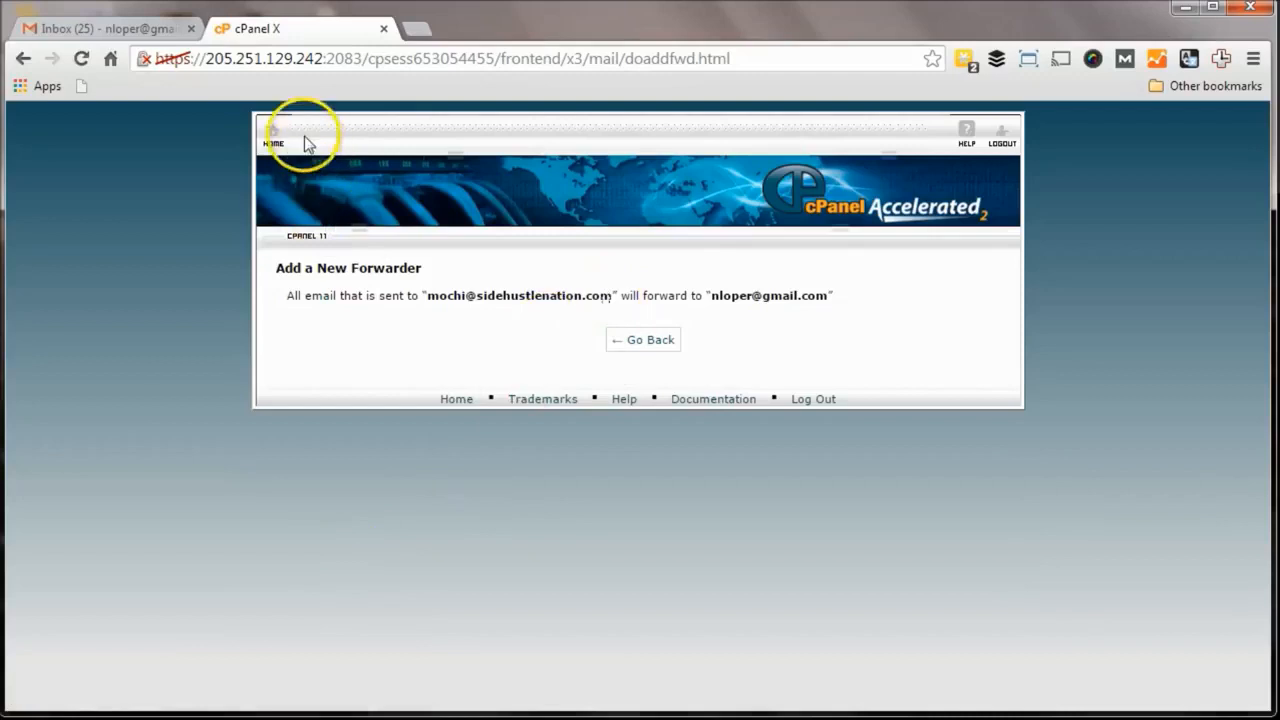
pyautogui.click(272, 138)
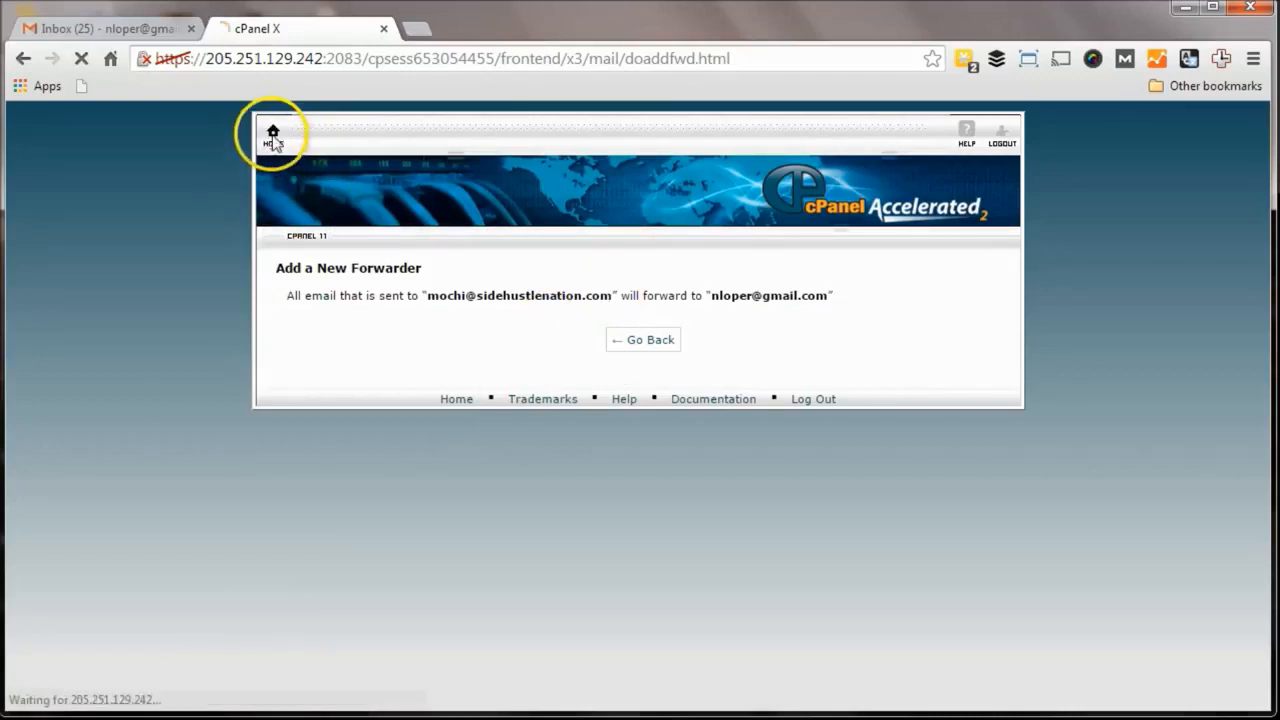
# Step: Open Gmail's Accounts and Import settings and start adding another address you own
pyautogui.click(137, 30)
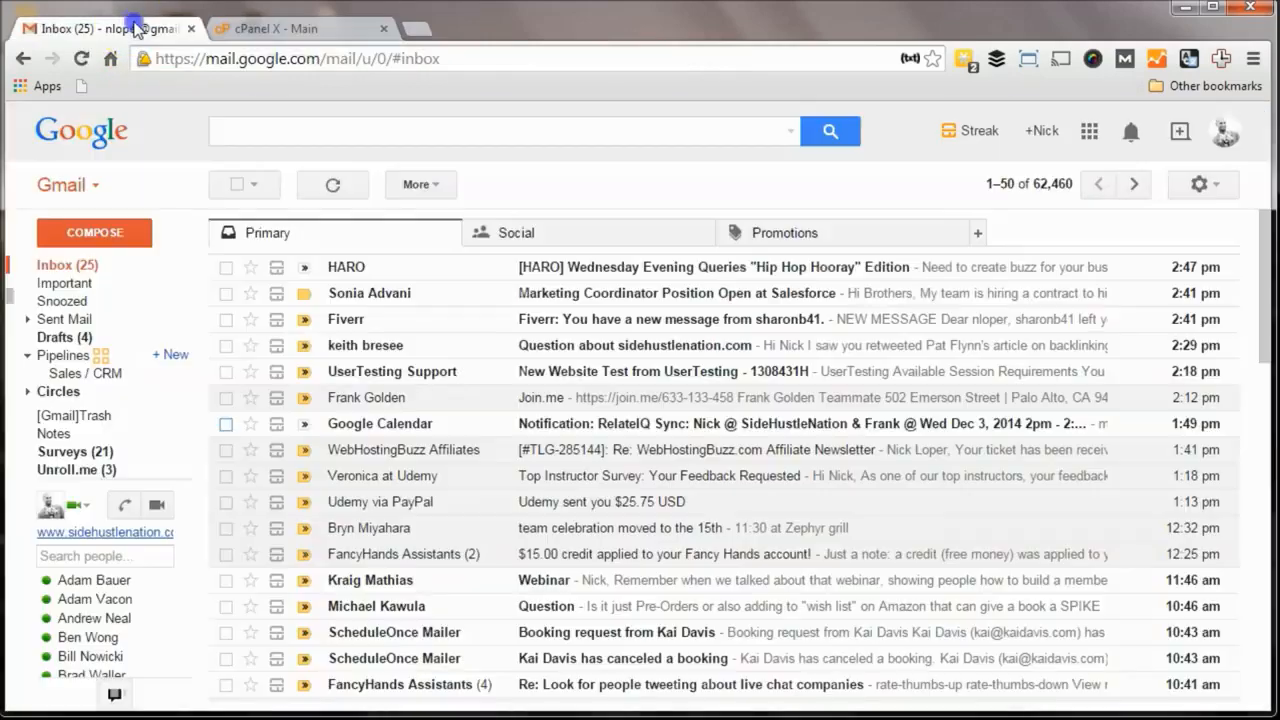
pyautogui.click(1052, 184)
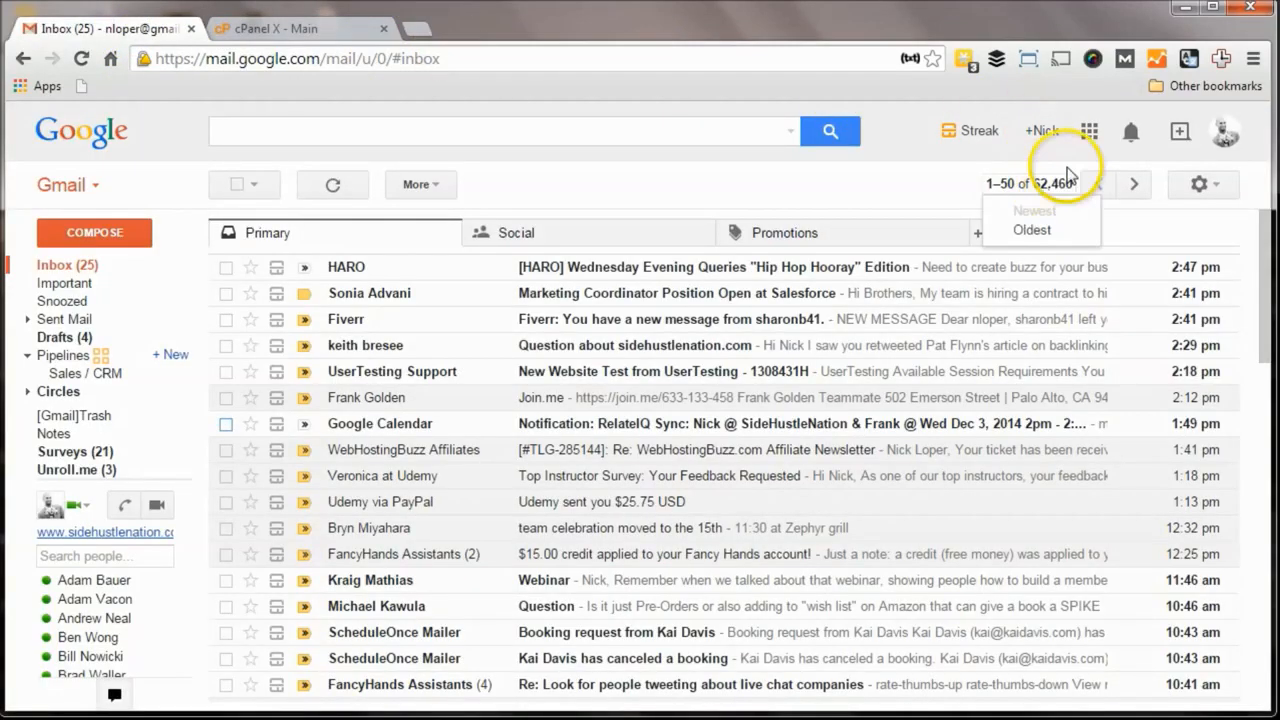
pyautogui.click(1204, 184)
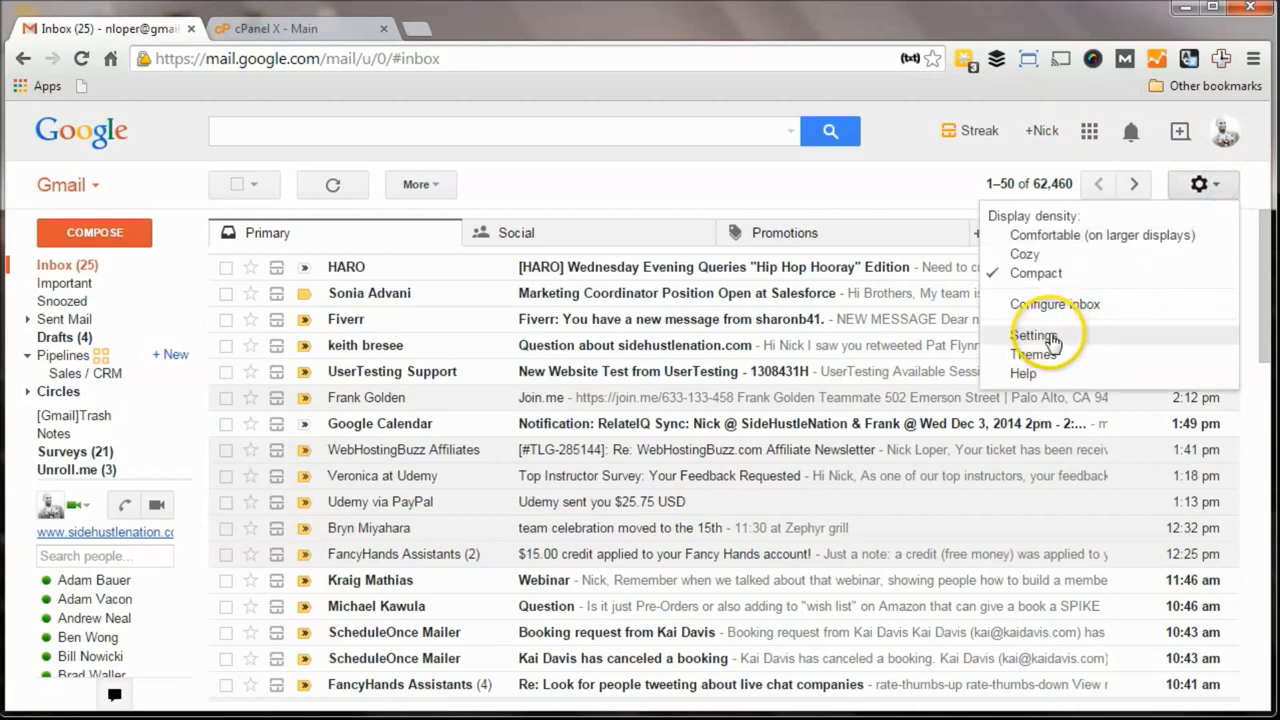
pyautogui.click(1050, 338)
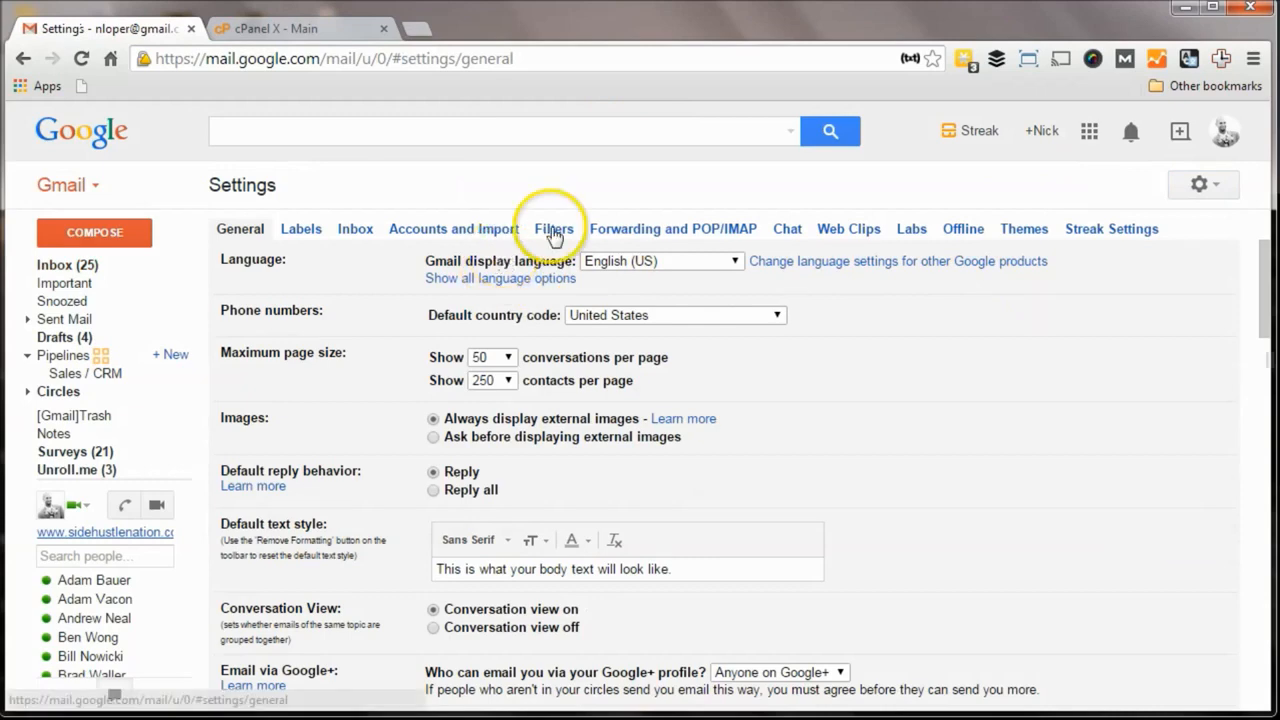
pyautogui.click(452, 234)
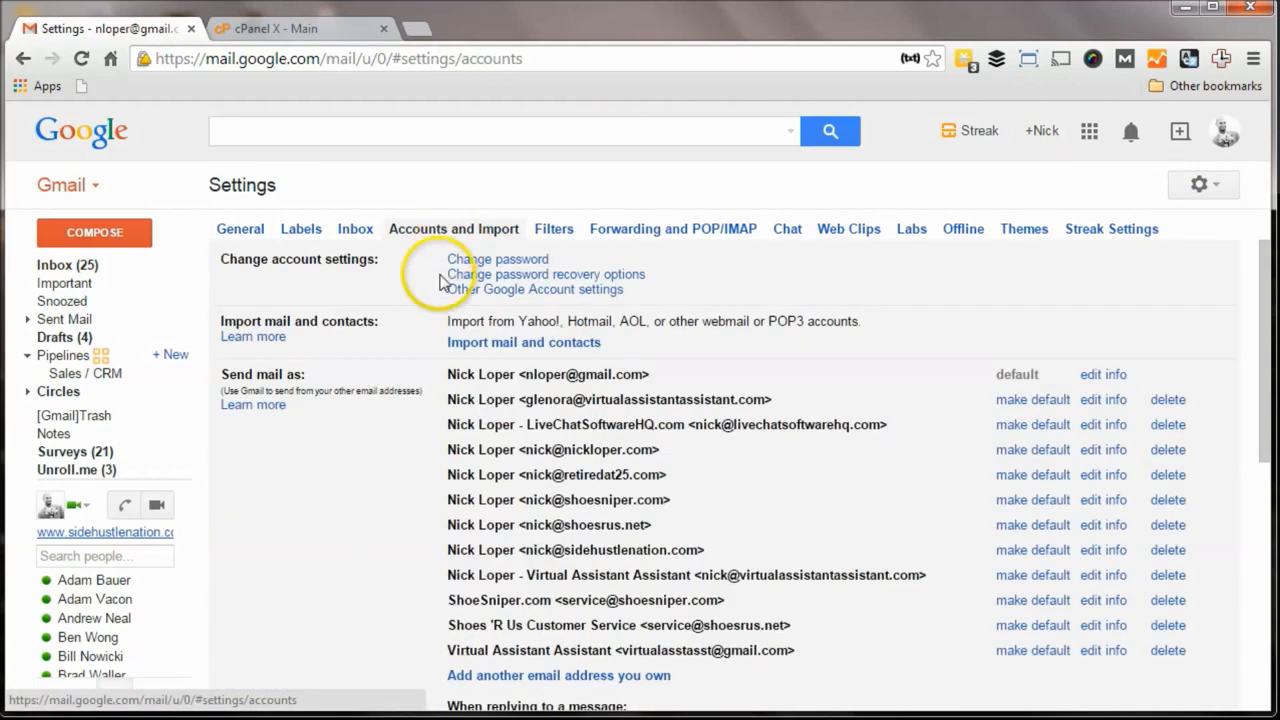
pyautogui.scroll(-3, 420, 258)
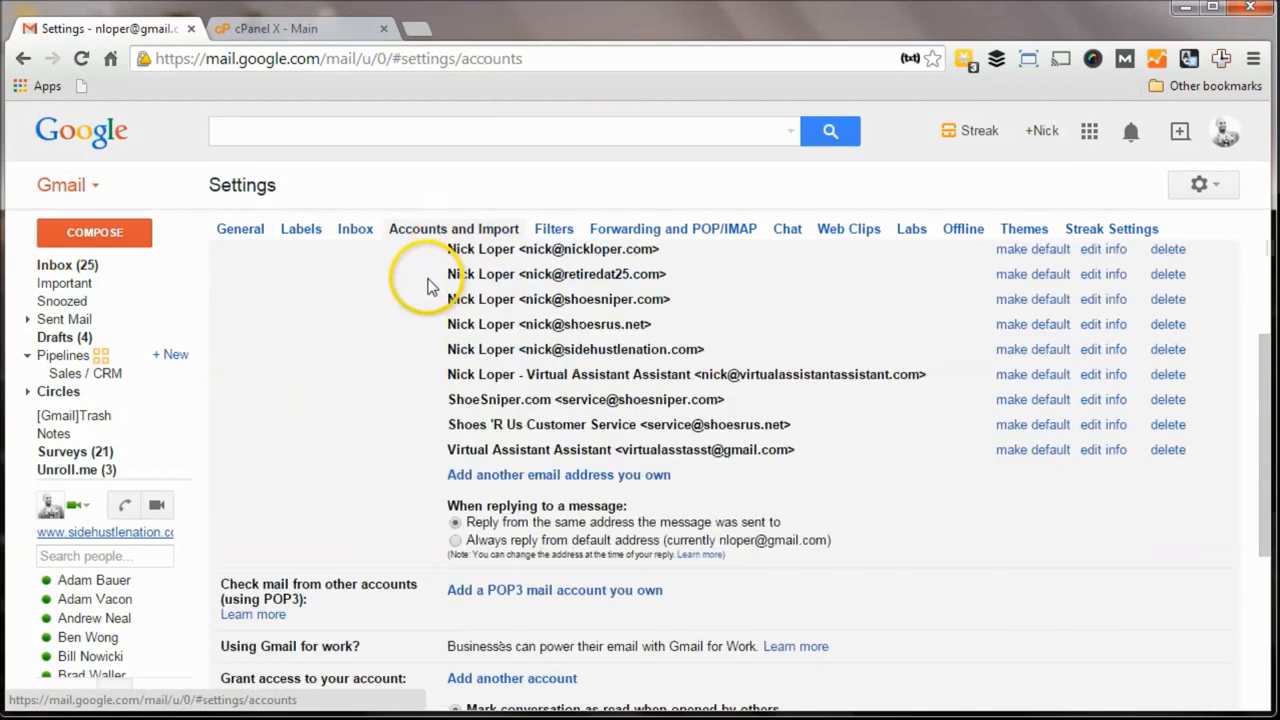
pyautogui.click(522, 476)
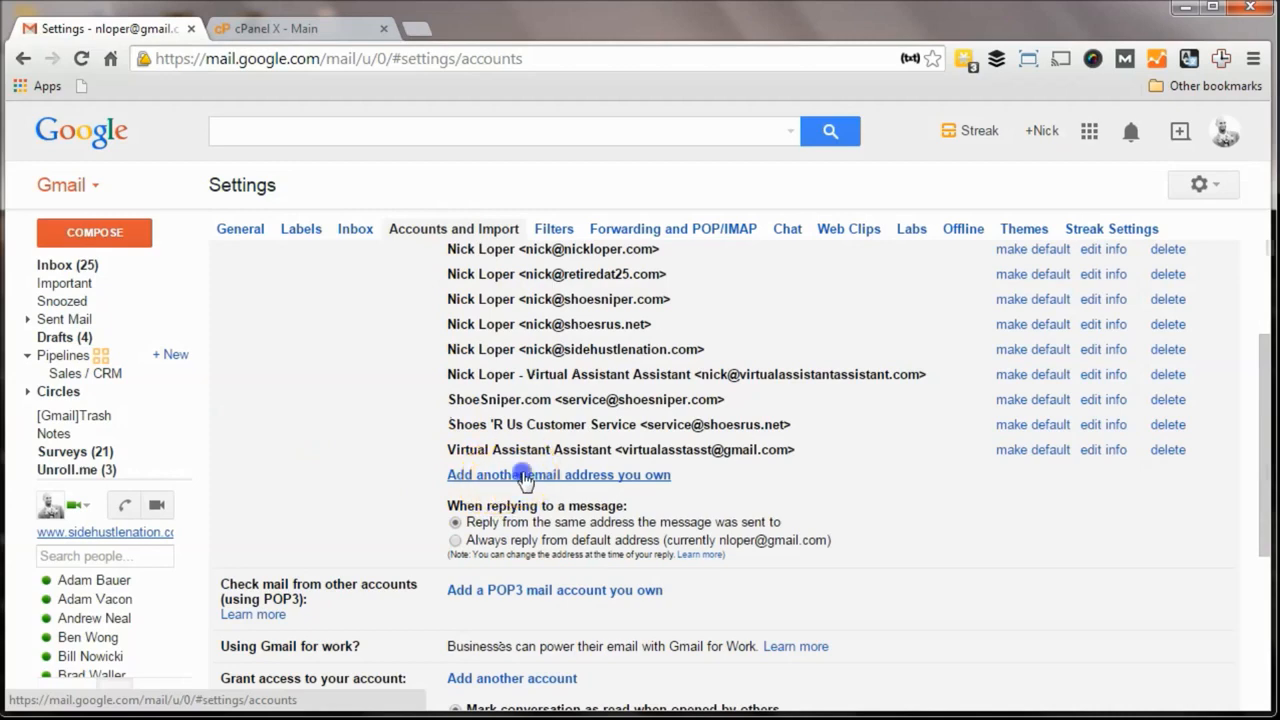
pyautogui.moveTo(272, 12); pyautogui.dragTo(333, 40)
pyautogui.click(218, 193)
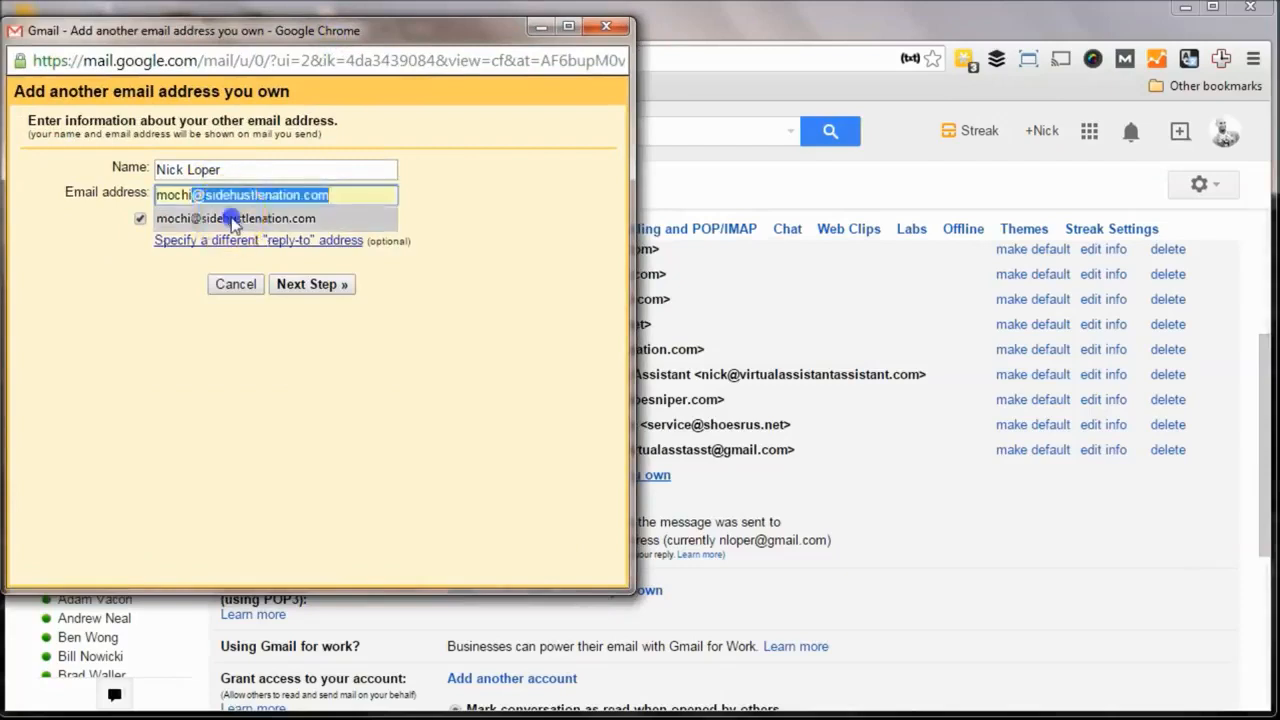
pyautogui.click(230, 218)
pyautogui.click(309, 292)
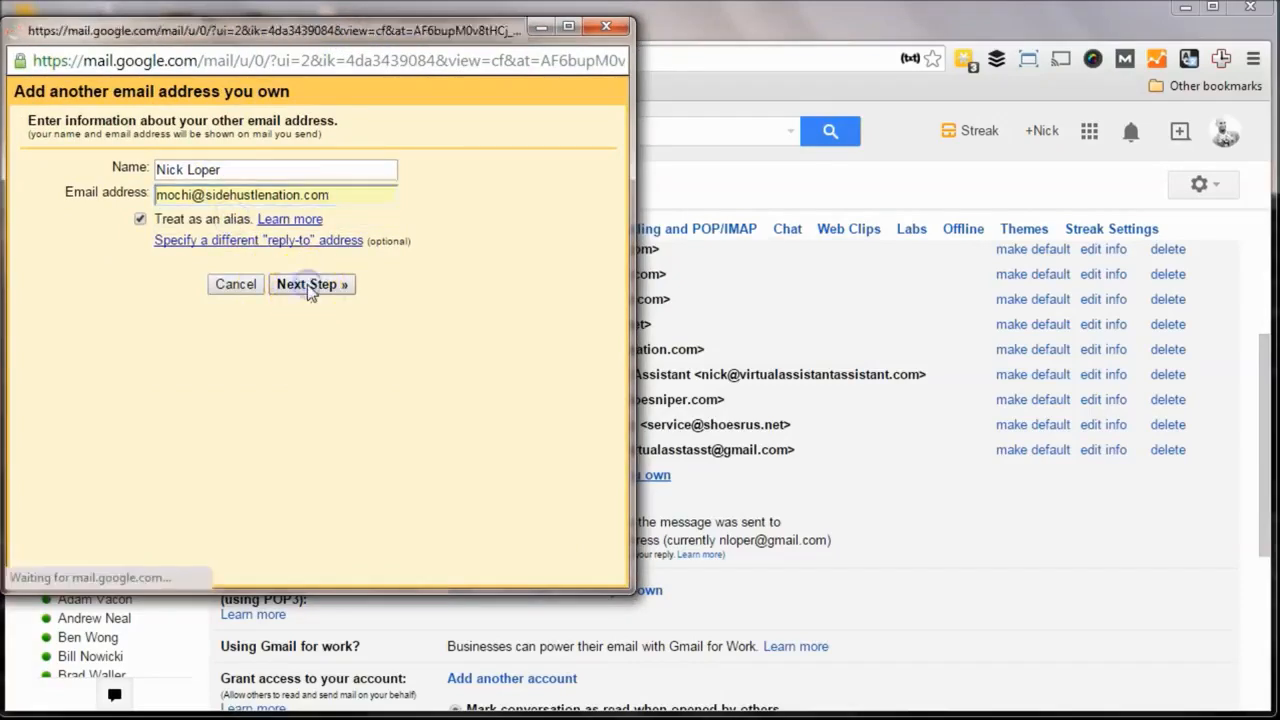
pyautogui.click(307, 193)
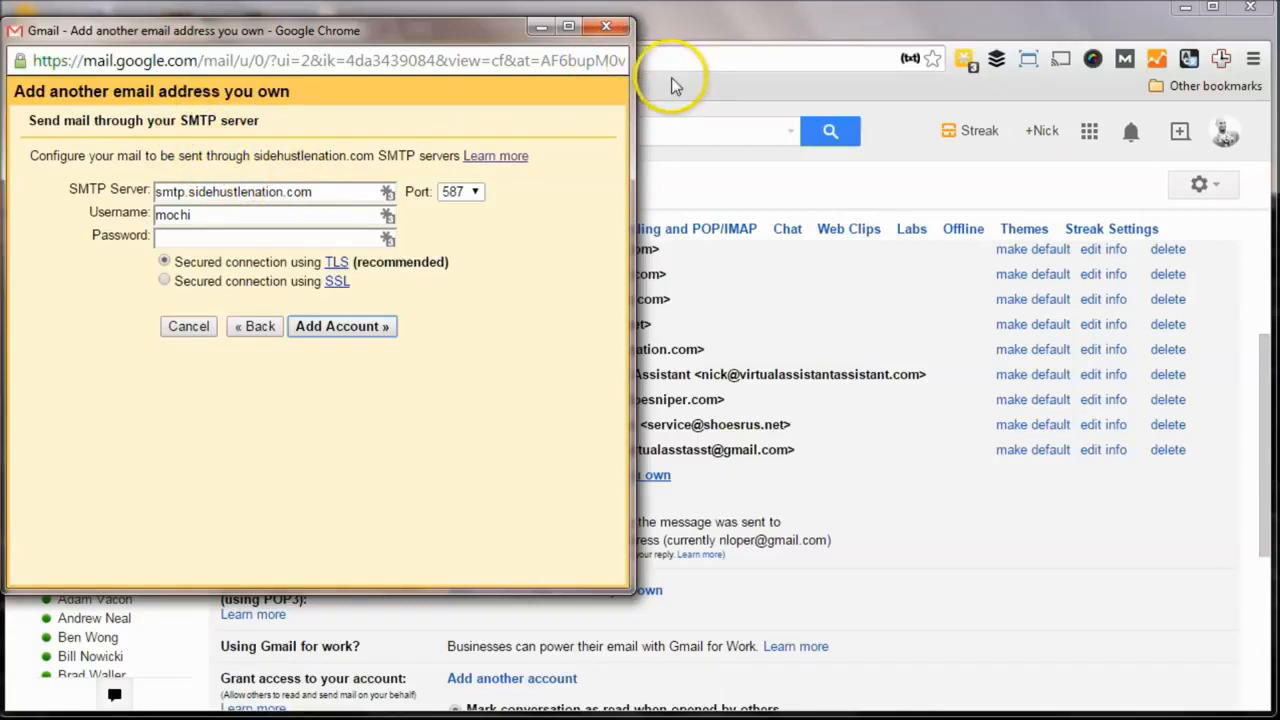
# Step: Switch back to the cPanel tab and scroll to its mail tools
pyautogui.click(690, 30)
pyautogui.click(329, 25)
pyautogui.scroll(-3, 660, 383)
# Step: Open mochi's Configure Email Client settings in cPanel and copy the secure SSL username
pyautogui.scroll(-1, 657, 383)
pyautogui.scroll(1, 629, 357)
pyautogui.click(537, 258)
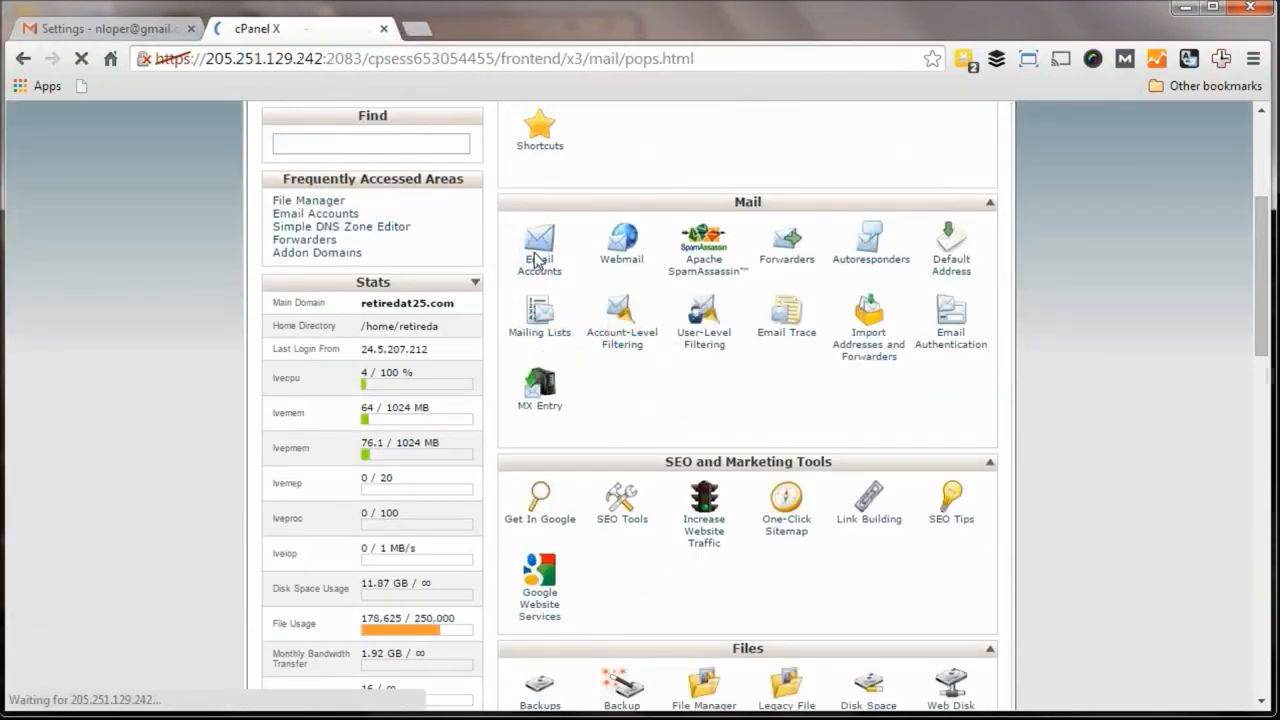
pyautogui.scroll(-3, 671, 460)
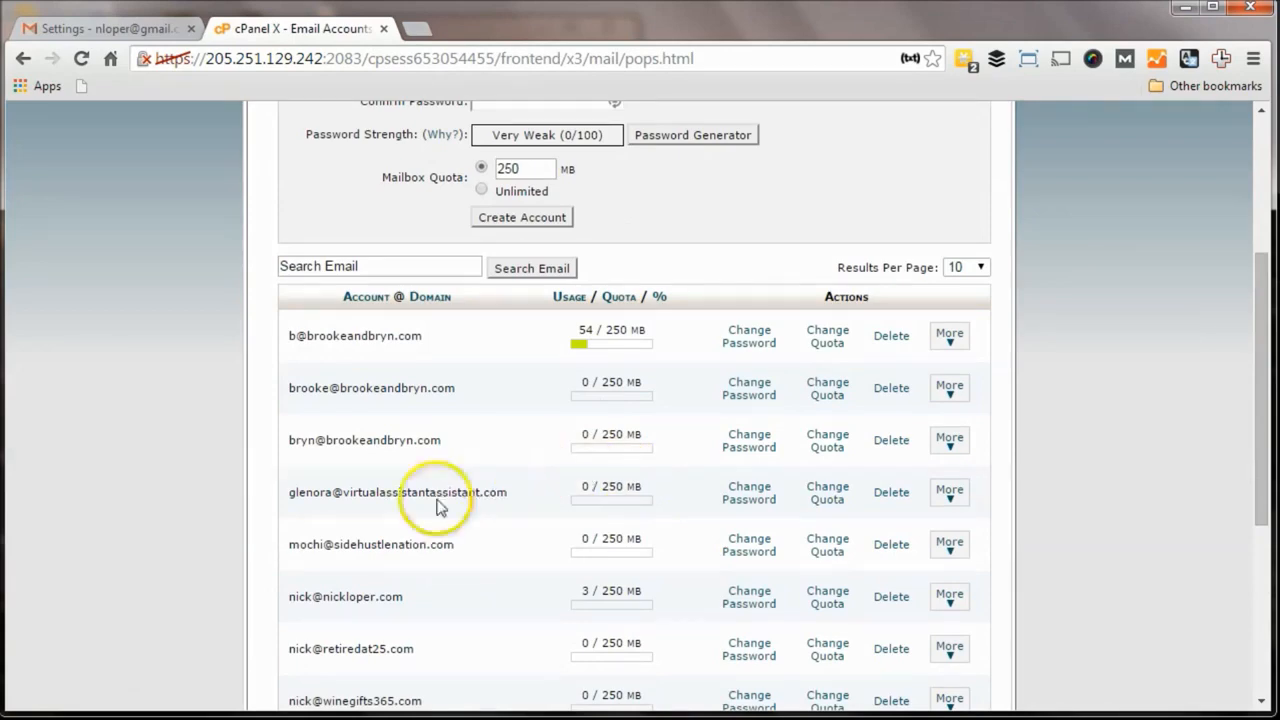
pyautogui.click(948, 543)
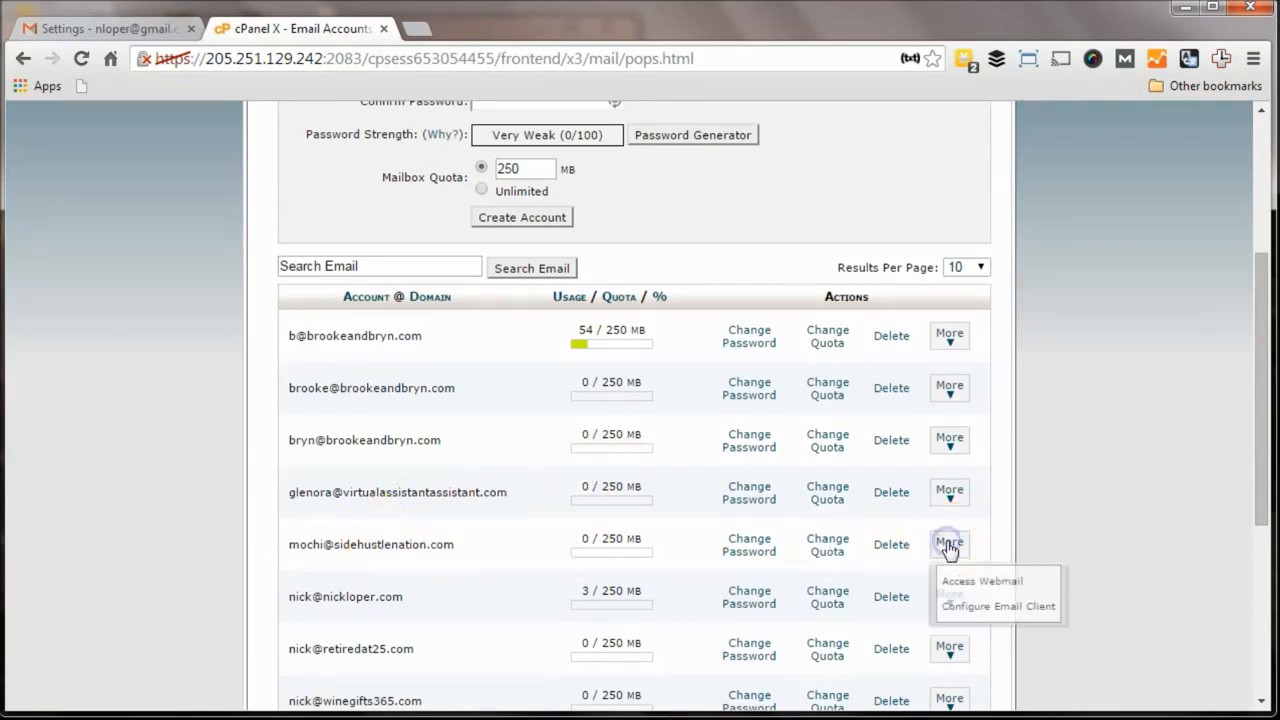
pyautogui.click(969, 608)
pyautogui.scroll(-3, 600, 400)
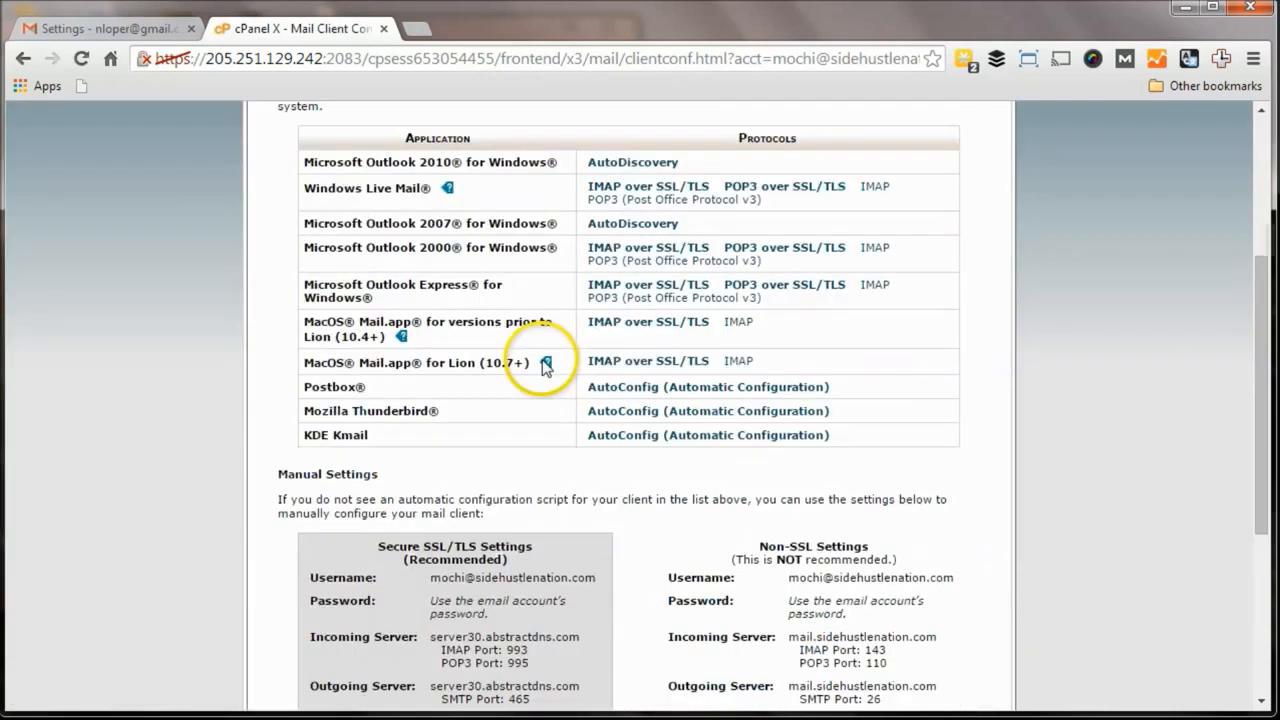
pyautogui.scroll(-2, 543, 366)
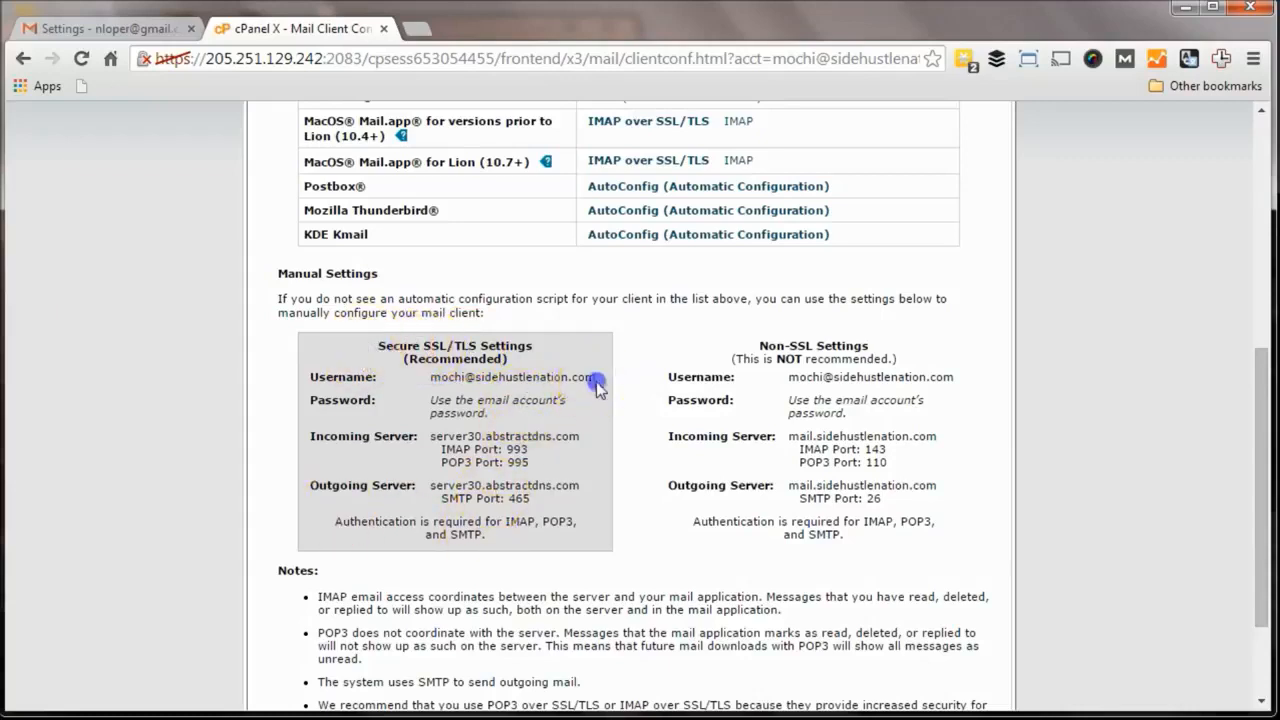
pyautogui.moveTo(596, 383); pyautogui.dragTo(432, 383)
pyautogui.hotkey('ctrl', 'c')
pyautogui.click(145, 28)
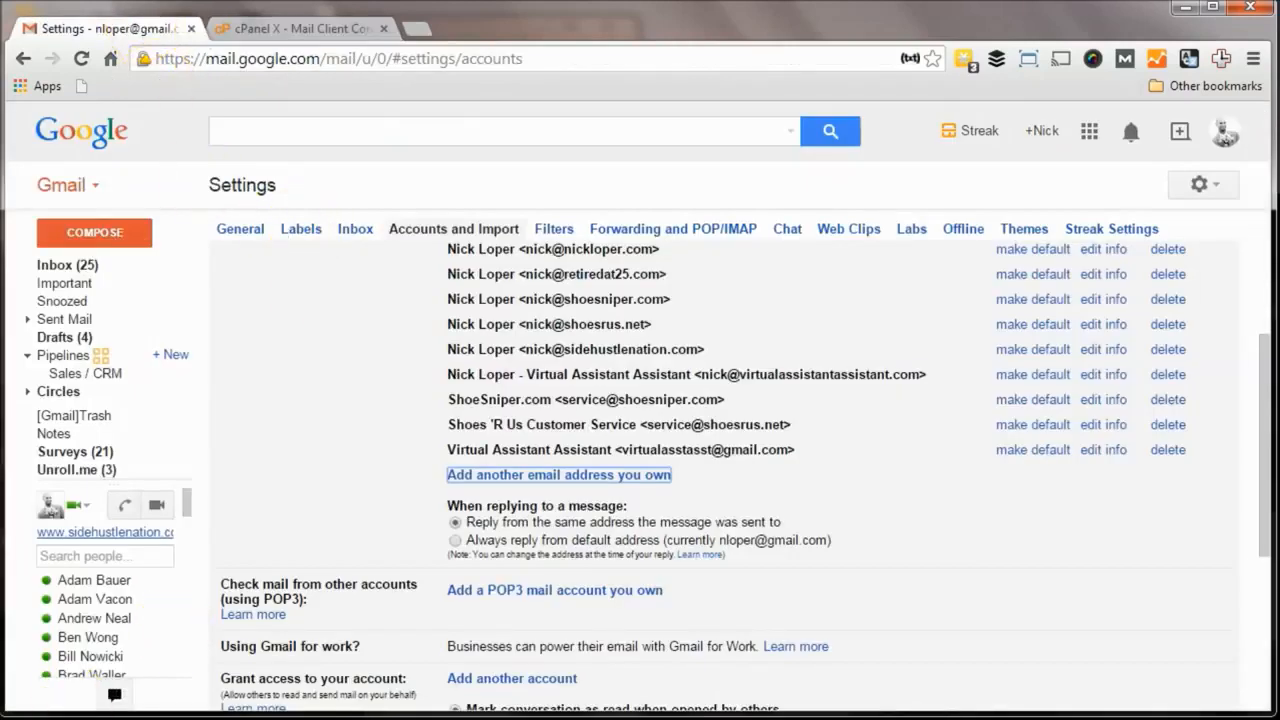
# Step: Paste the full mochi address as username and server30.abstractdns.com as the SMTP server
pyautogui.click(457, 643)
pyautogui.moveTo(190, 215); pyautogui.dragTo(145, 212)
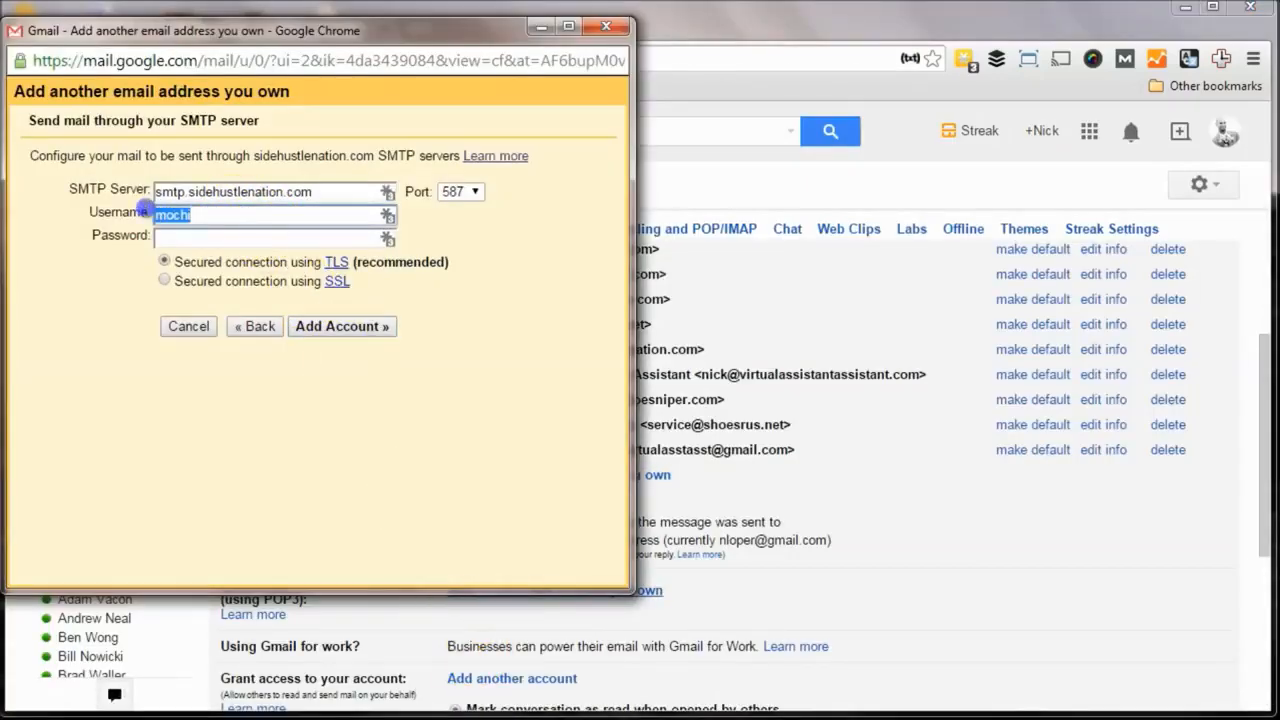
pyautogui.hotkey('ctrl', 'v')
pyautogui.click(316, 192)
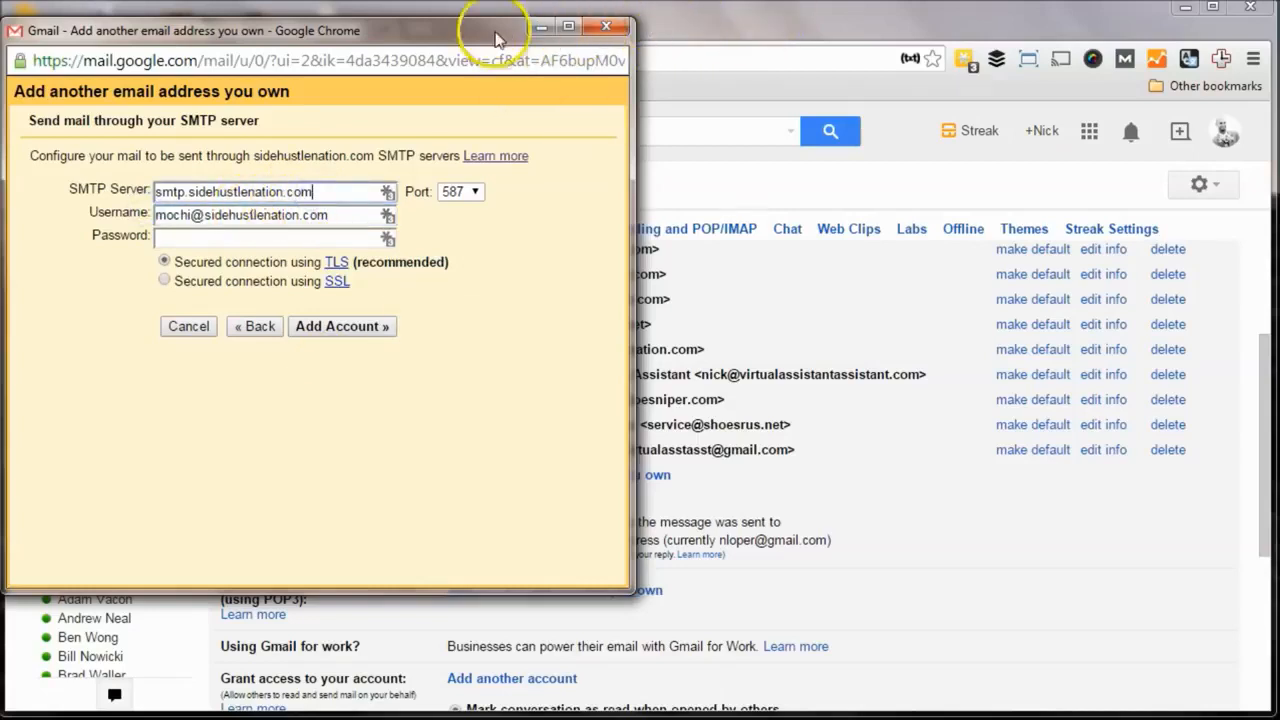
pyautogui.moveTo(472, 33); pyautogui.dragTo(450, 40)
pyautogui.click(420, 20)
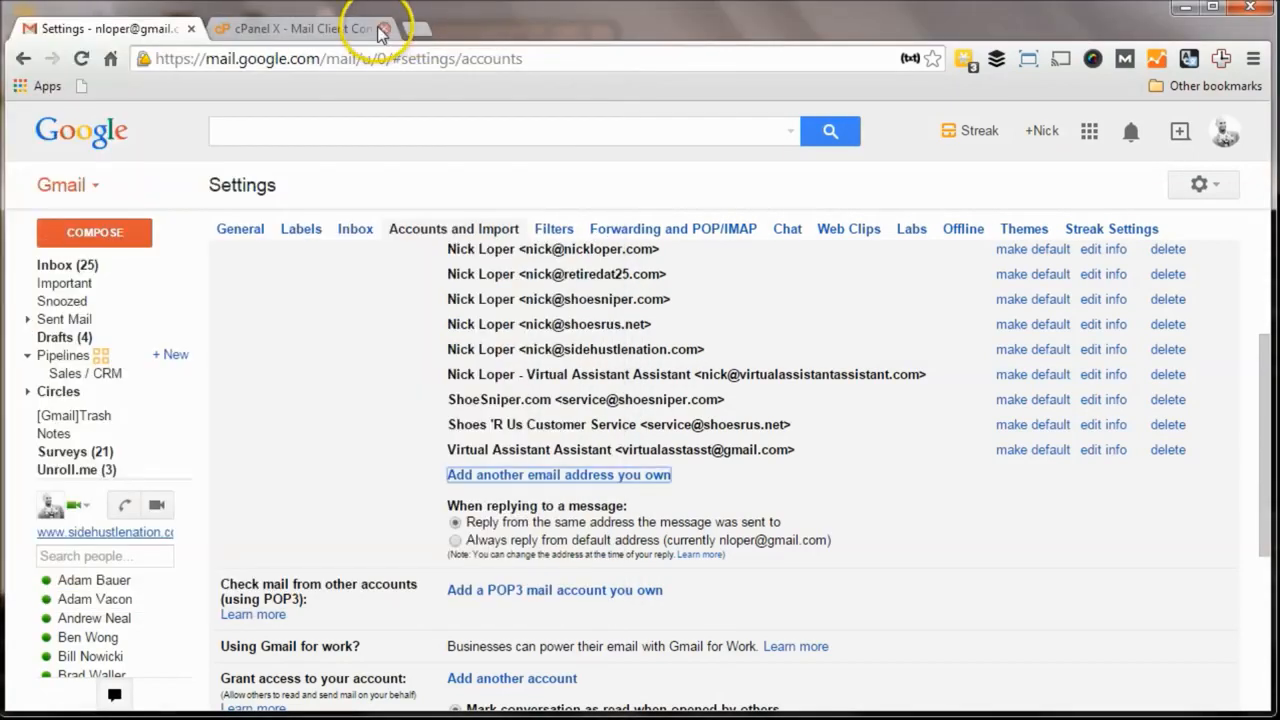
pyautogui.click(372, 26)
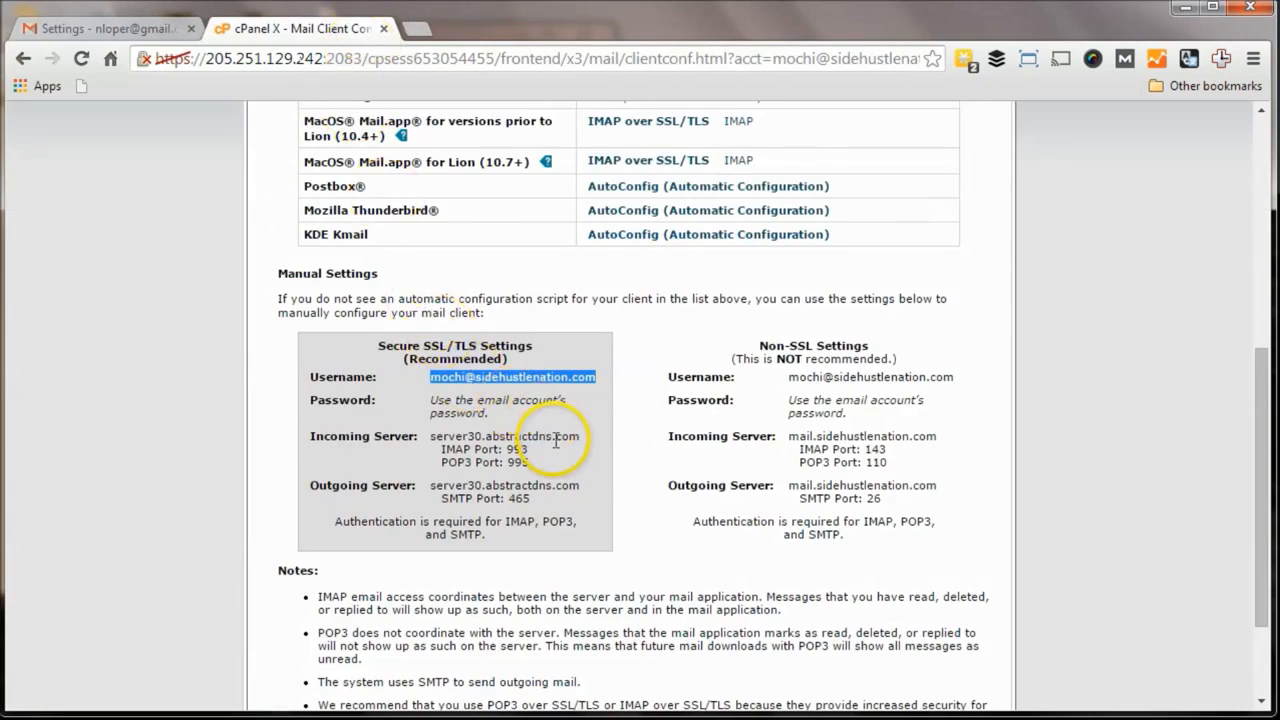
pyautogui.moveTo(581, 436); pyautogui.dragTo(436, 434)
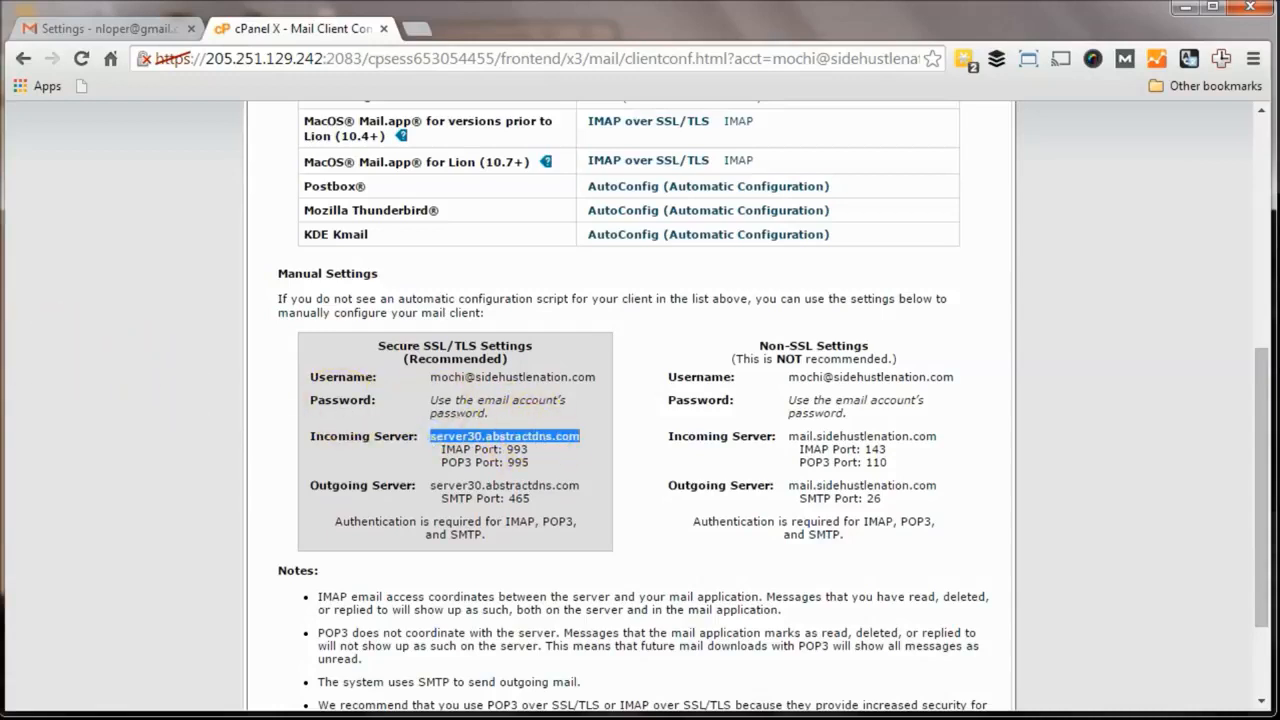
pyautogui.hotkey('alt', 'Tab')
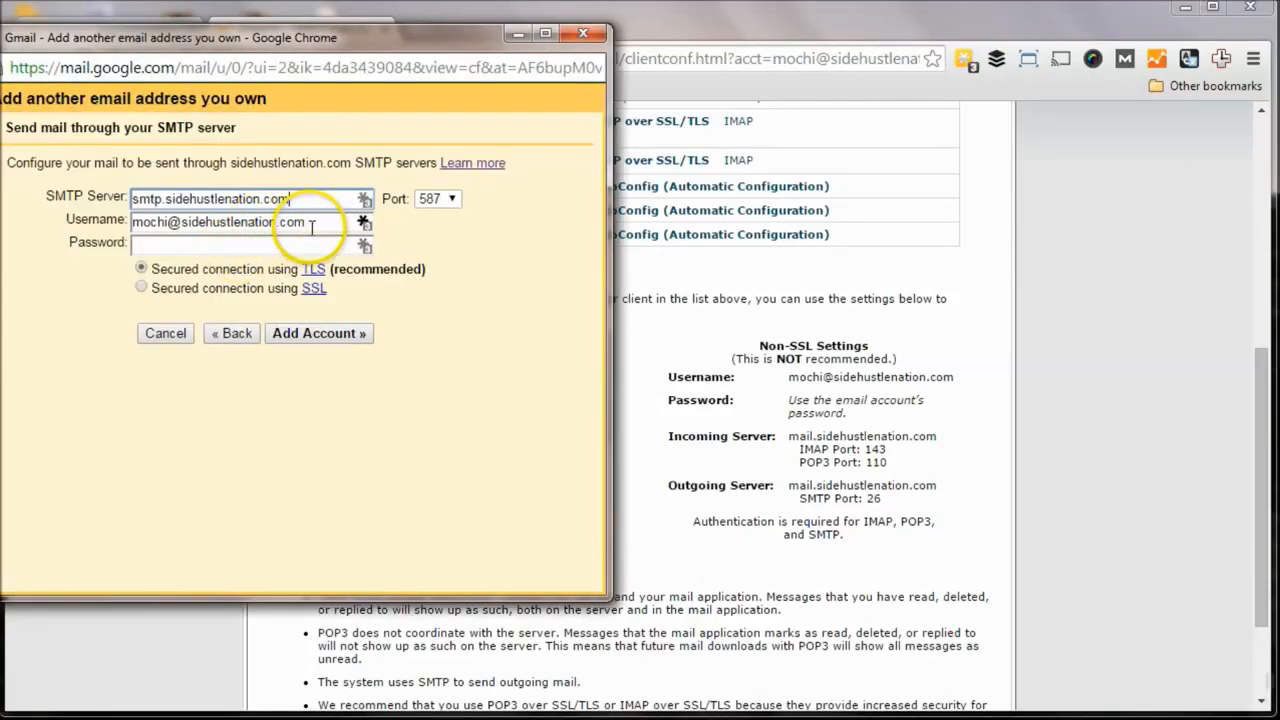
pyautogui.moveTo(292, 200); pyautogui.dragTo(131, 200)
pyautogui.write('server30.abstractdns.com')
# Step: Choose port 465, enter the account password, and submit the SMTP settings
pyautogui.moveTo(308, 26); pyautogui.dragTo(940, 81)
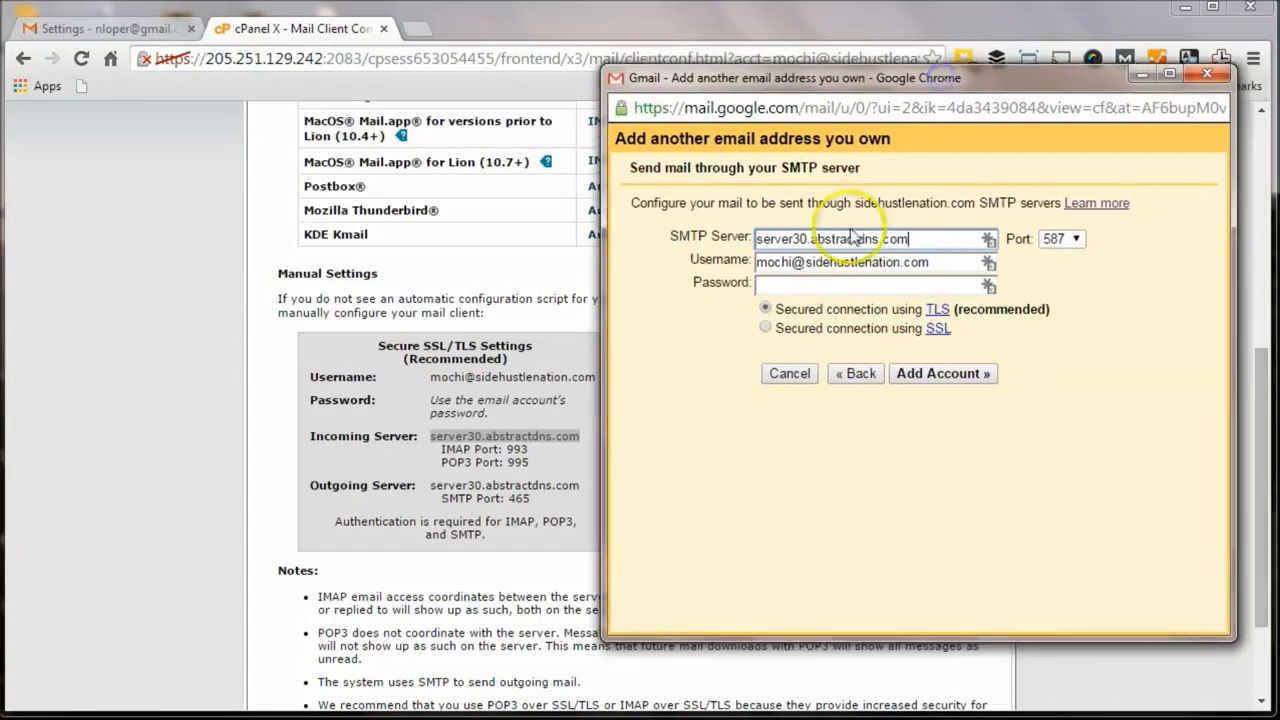
pyautogui.click(1073, 242)
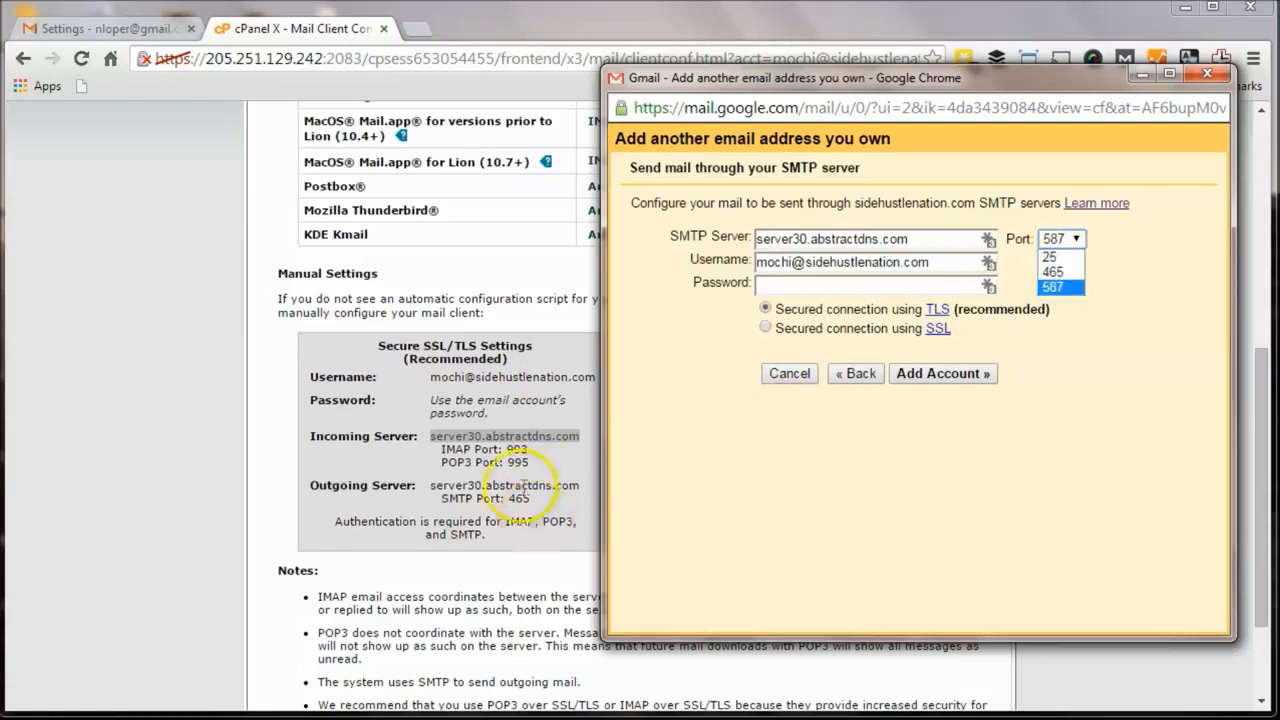
pyautogui.click(1056, 275)
pyautogui.click(865, 286)
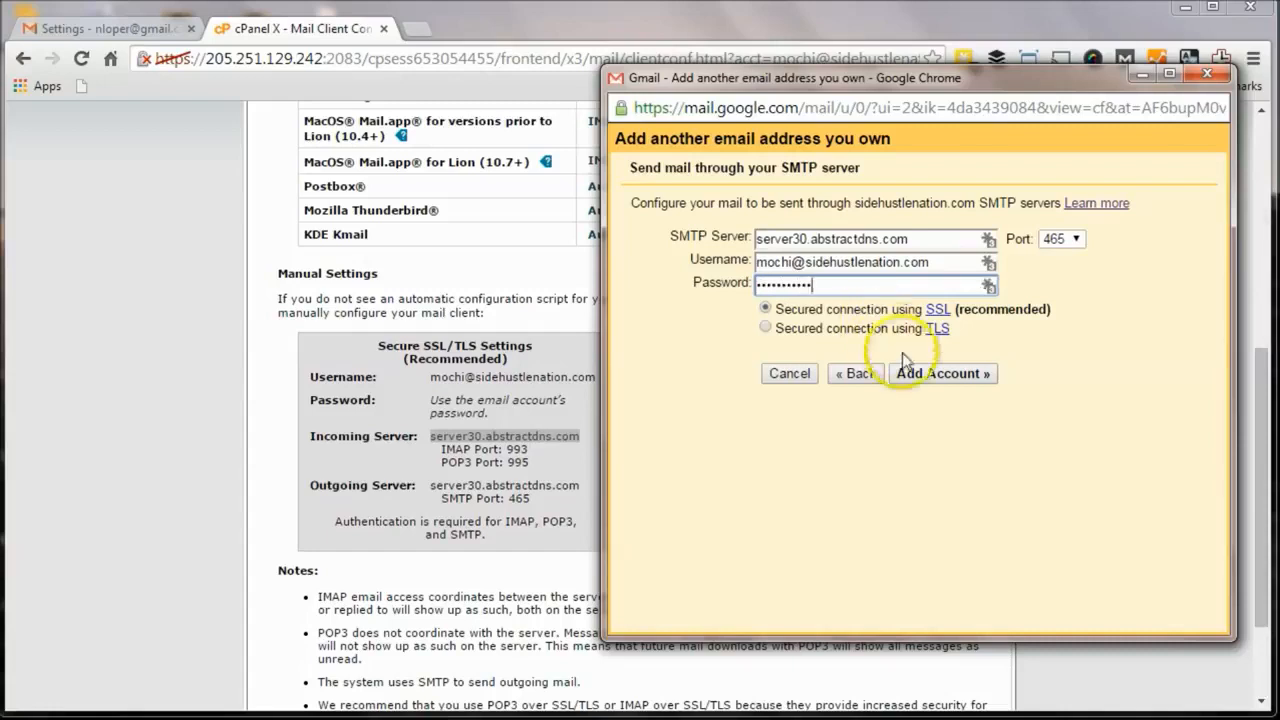
pyautogui.click(938, 375)
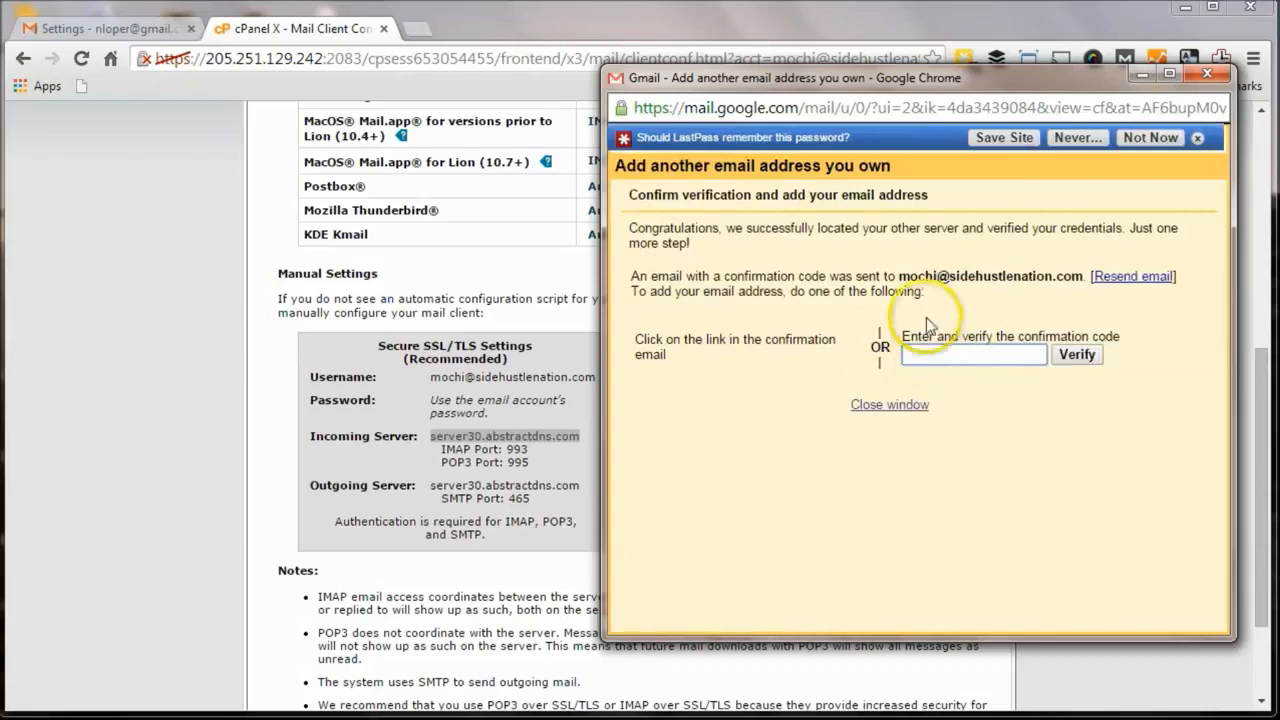
# Step: Copy the confirmation code from the Gmail Confirmation email into the add-address code field
pyautogui.click(983, 354)
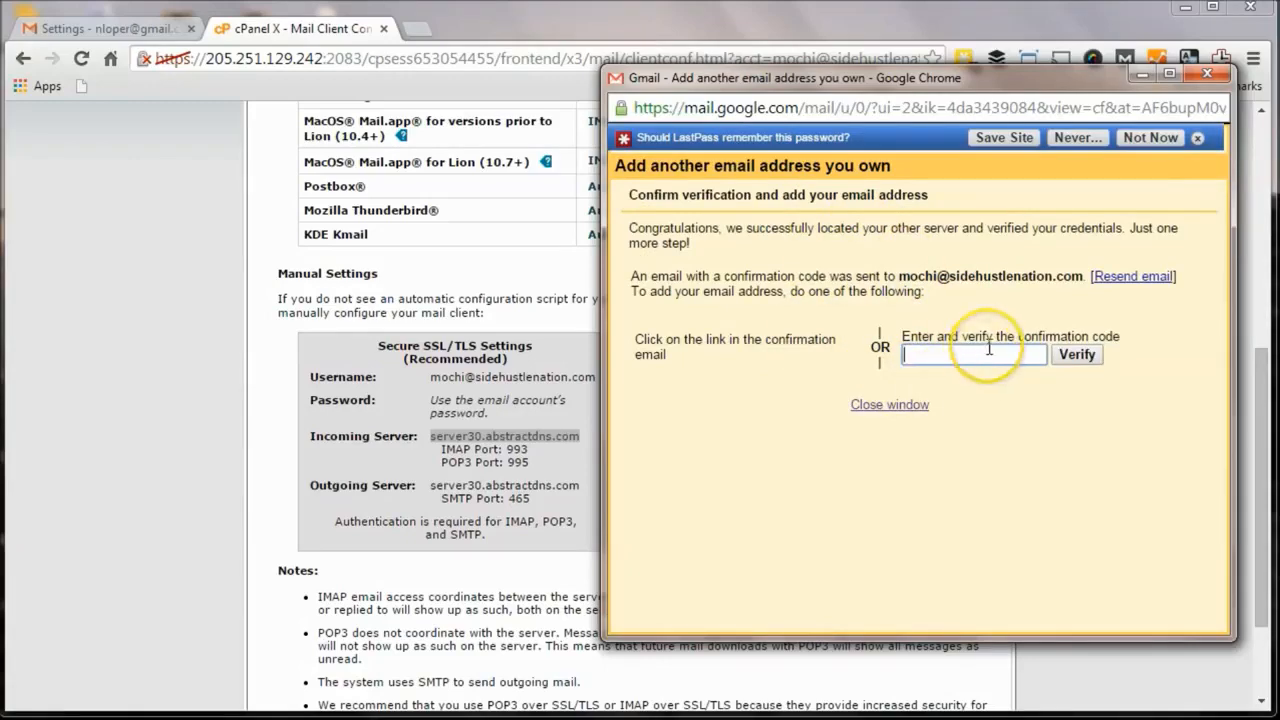
pyautogui.click(132, 28)
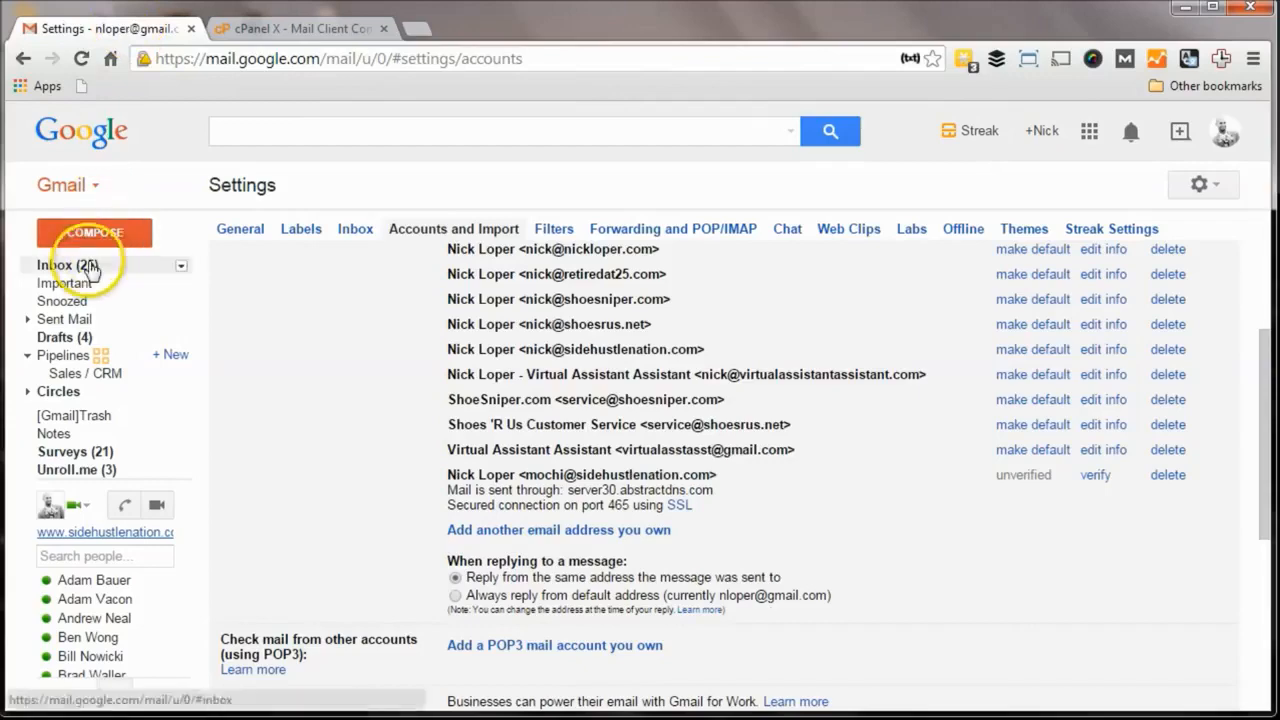
pyautogui.click(88, 267)
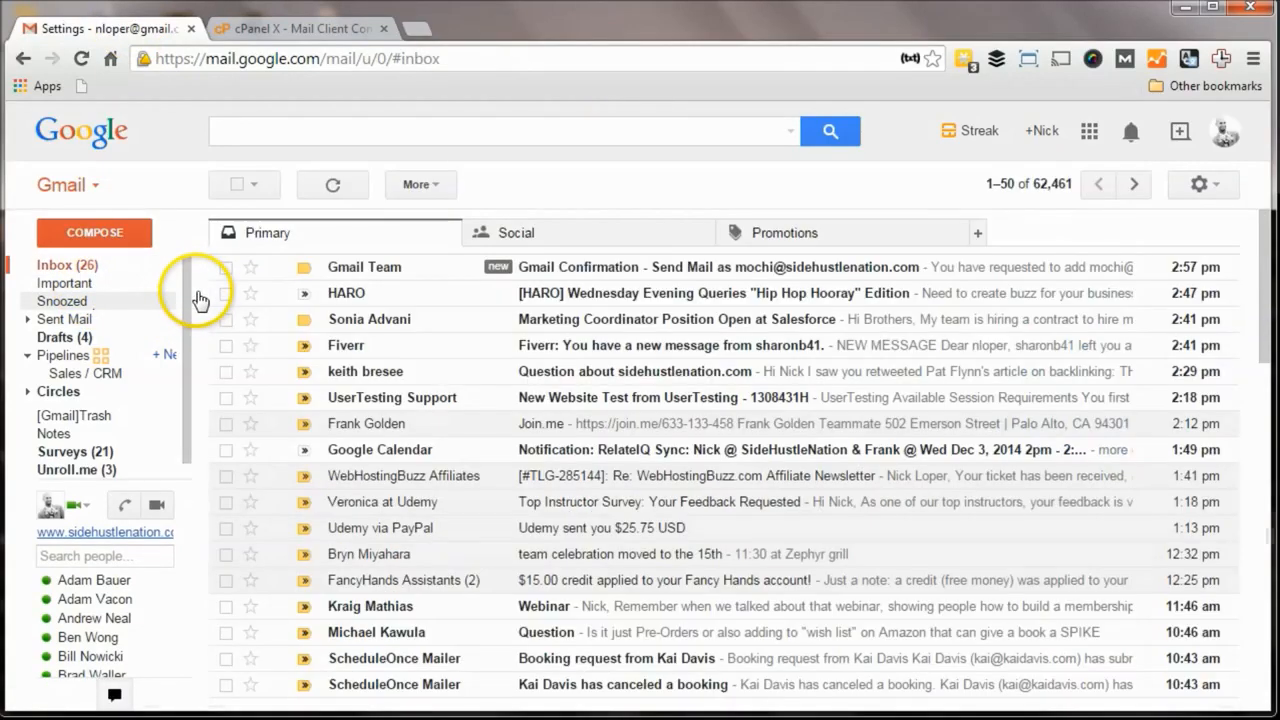
pyautogui.click(458, 270)
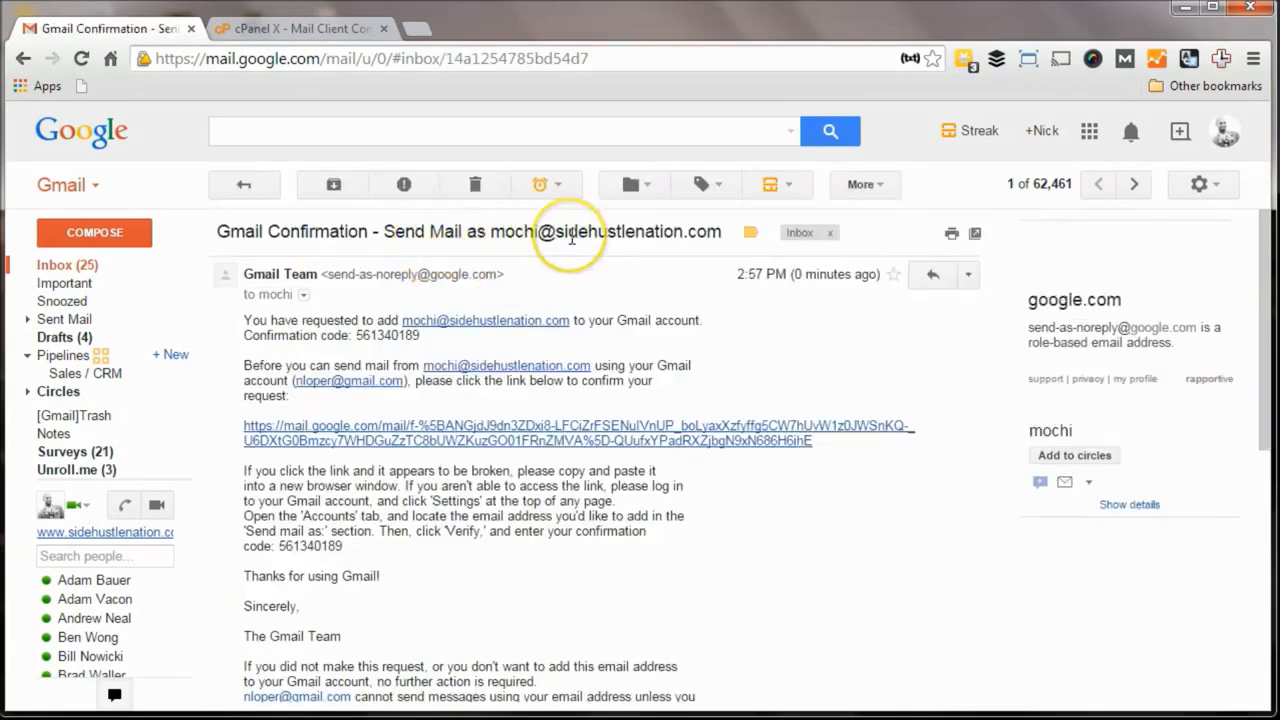
pyautogui.doubleClick(380, 336)
pyautogui.hotkey('ctrl', 'c')
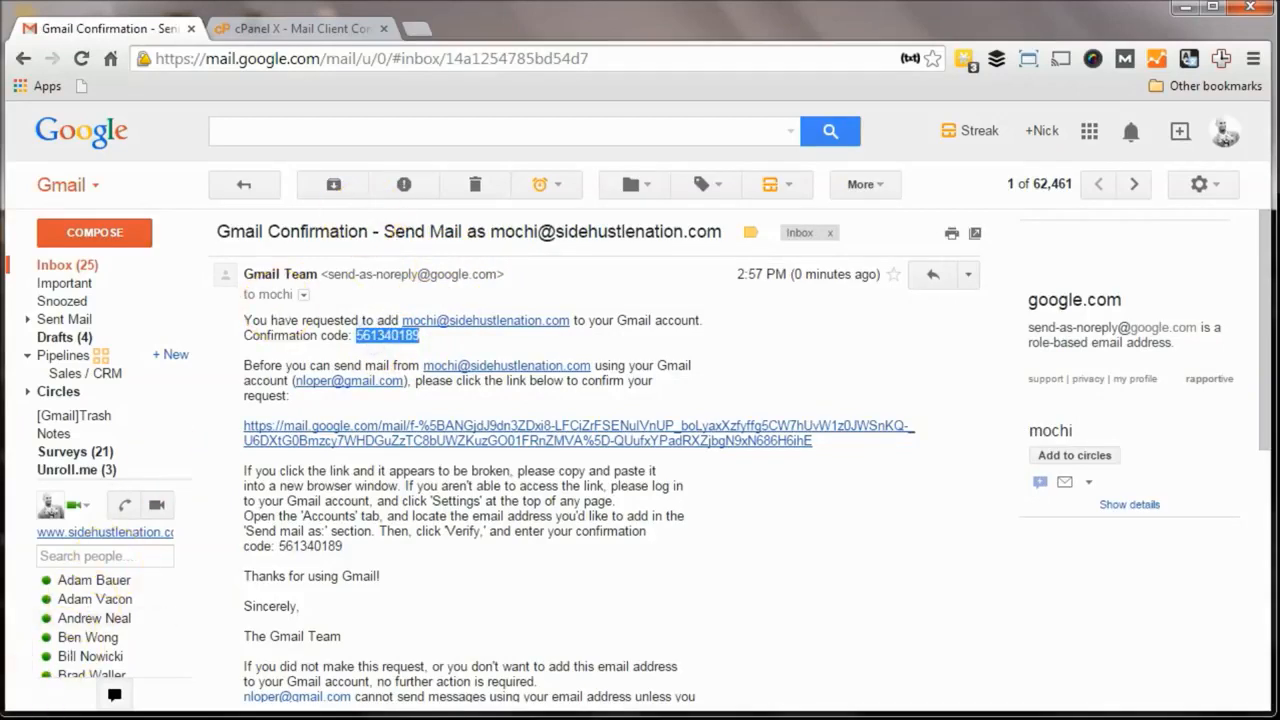
pyautogui.click(409, 634)
pyautogui.click(930, 358)
pyautogui.hotkey('ctrl', 'v')
# Step: Verify the mochi send-as address with the pasted code, close the window, and reopen Gmail Settings
pyautogui.click(1077, 354)
pyautogui.click(887, 404)
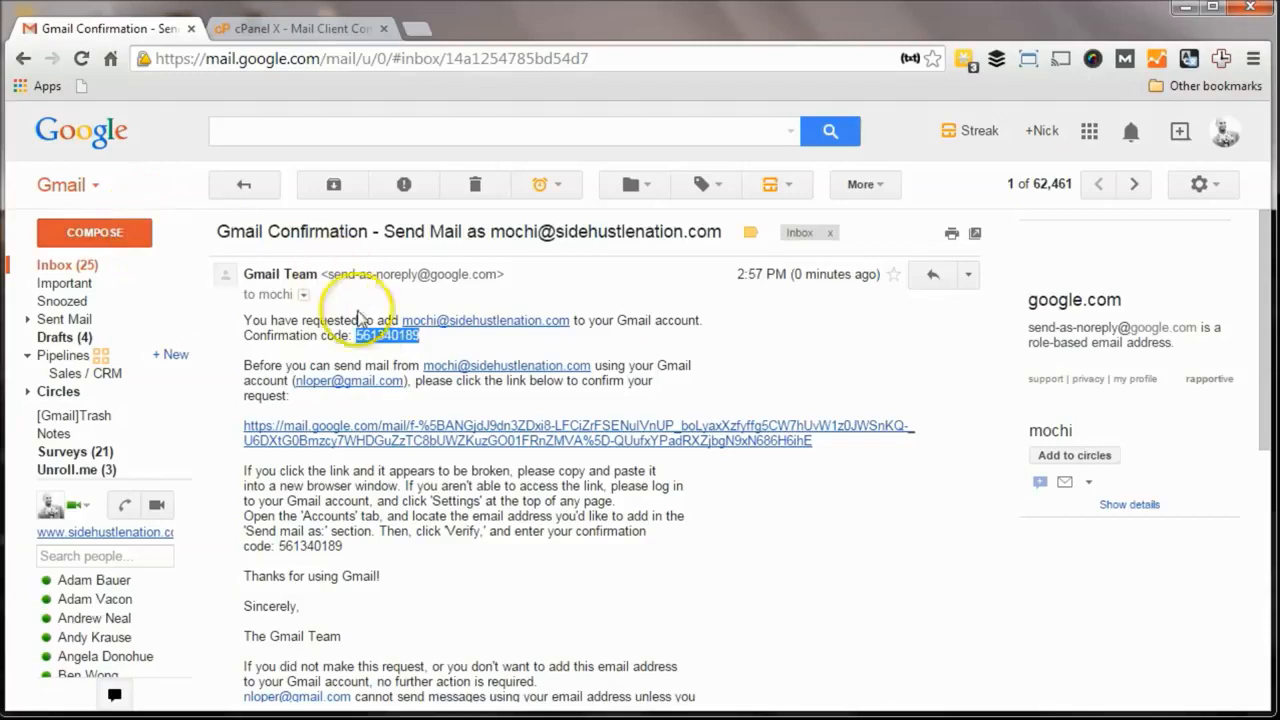
pyautogui.moveTo(486, 320)
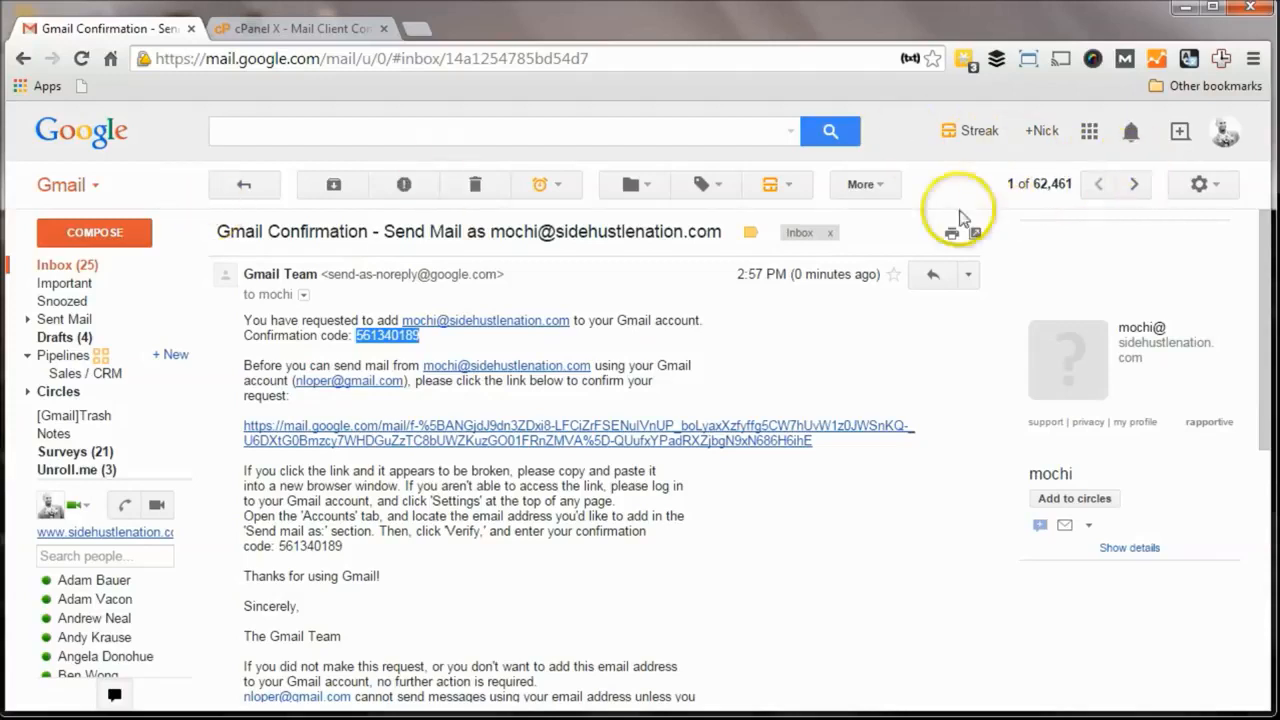
pyautogui.click(1222, 182)
pyautogui.click(1060, 335)
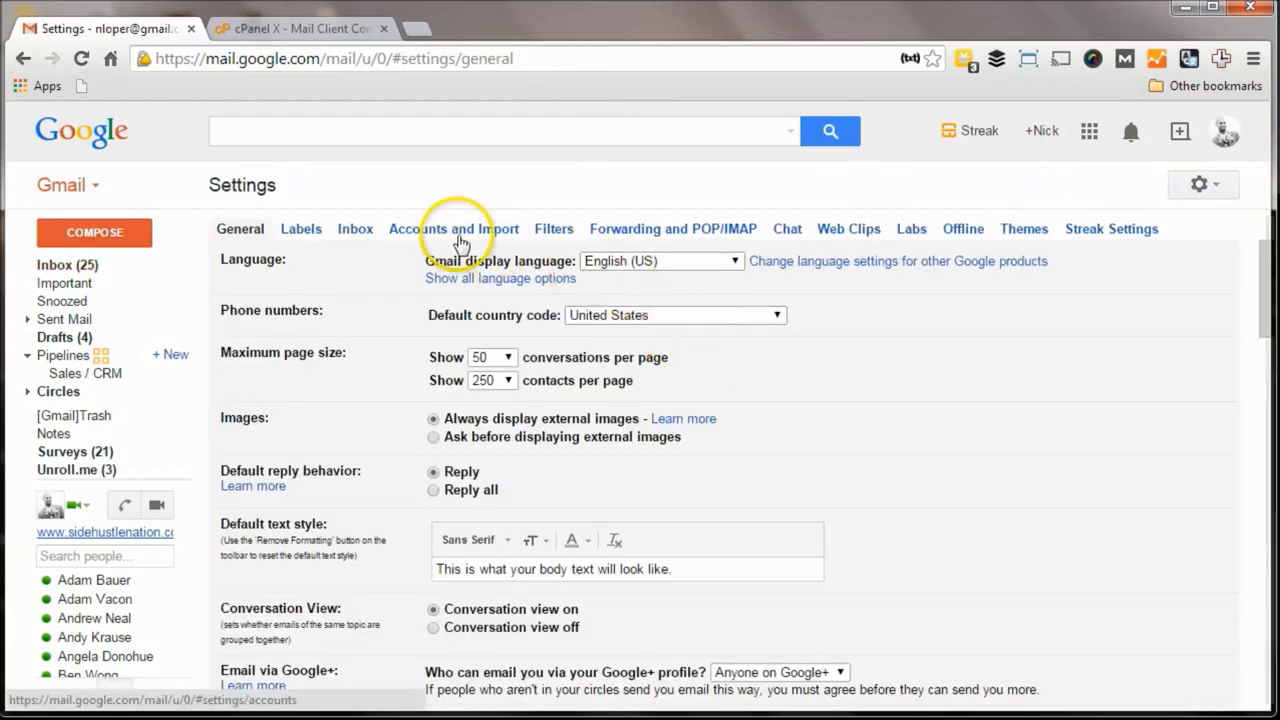
# Step: In Accounts and Import, open the mochi address's sender details and close them without saving
pyautogui.click(446, 234)
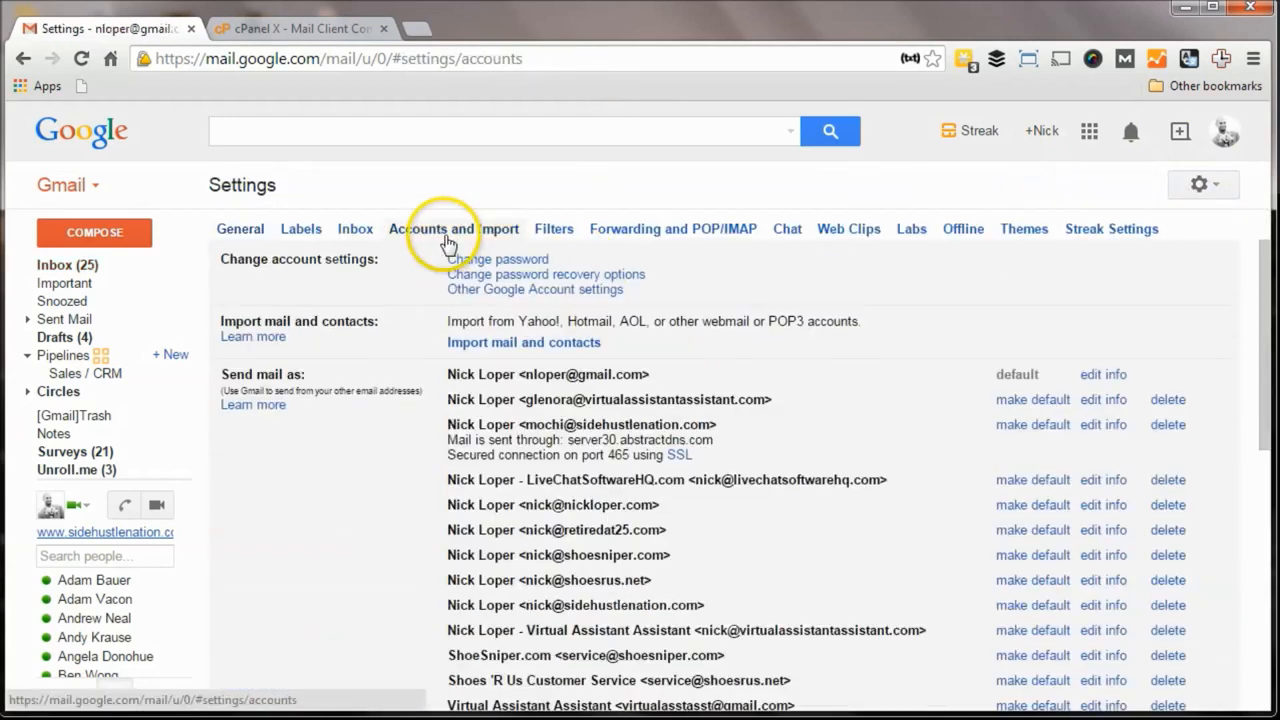
pyautogui.scroll(-2, 528, 440)
pyautogui.scroll(1, 530, 428)
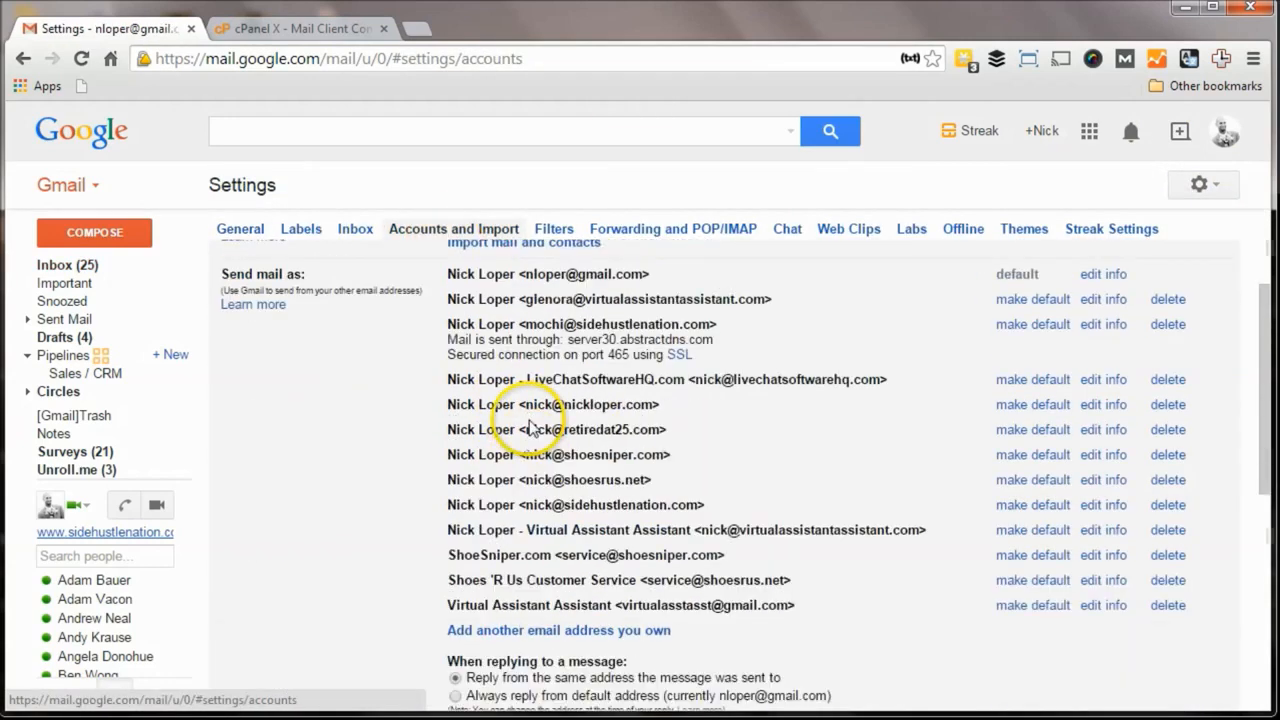
pyautogui.click(1106, 324)
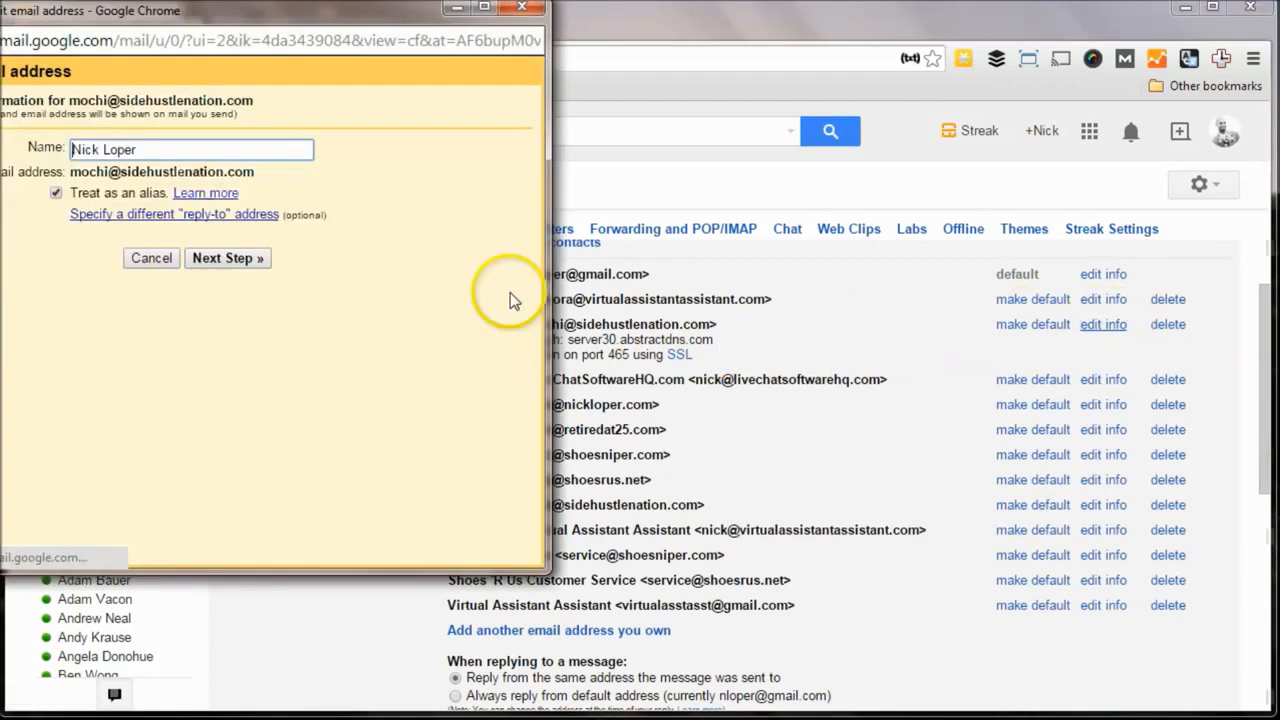
pyautogui.moveTo(229, 12); pyautogui.dragTo(355, 79)
pyautogui.click(298, 212)
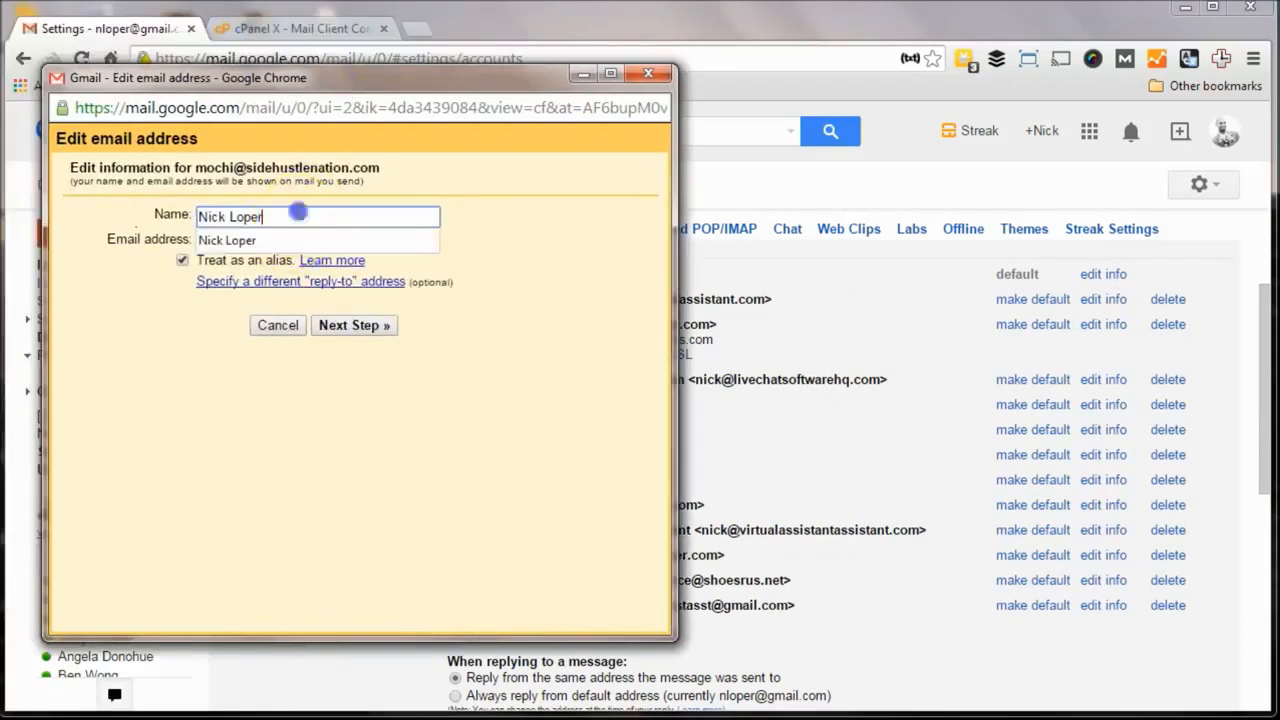
pyautogui.write('Si')
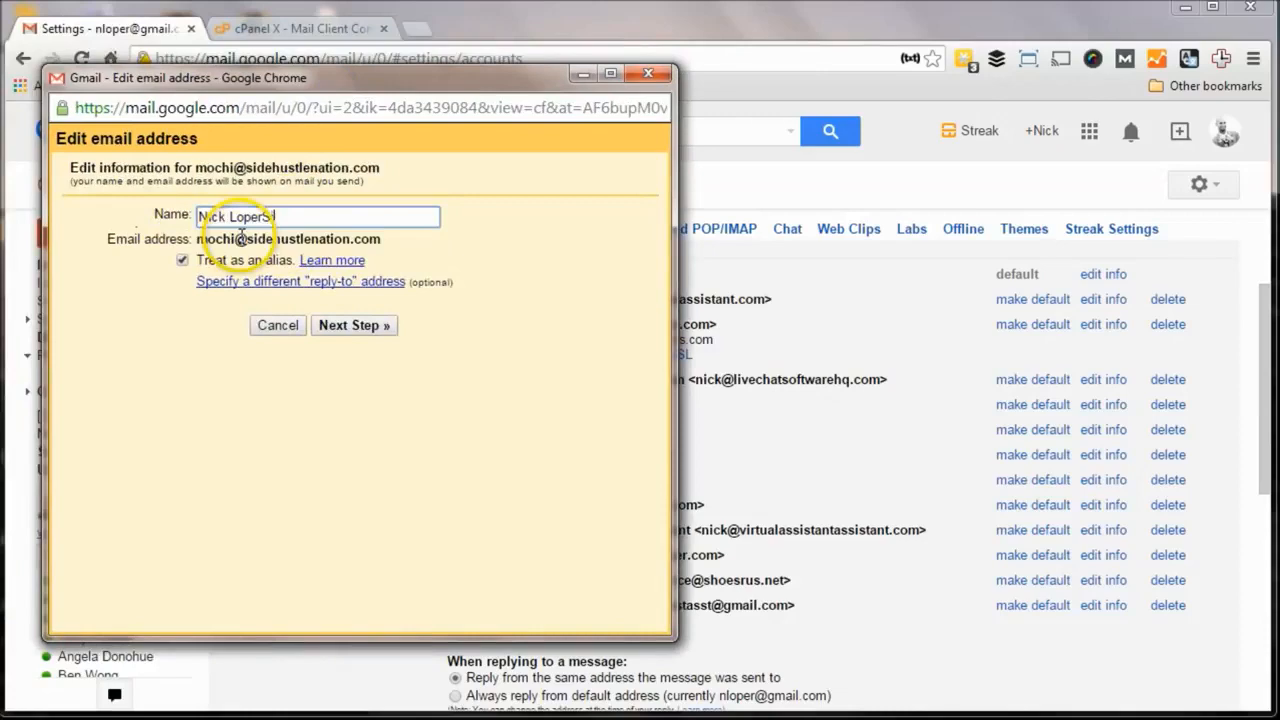
pyautogui.moveTo(289, 216); pyautogui.dragTo(185, 202)
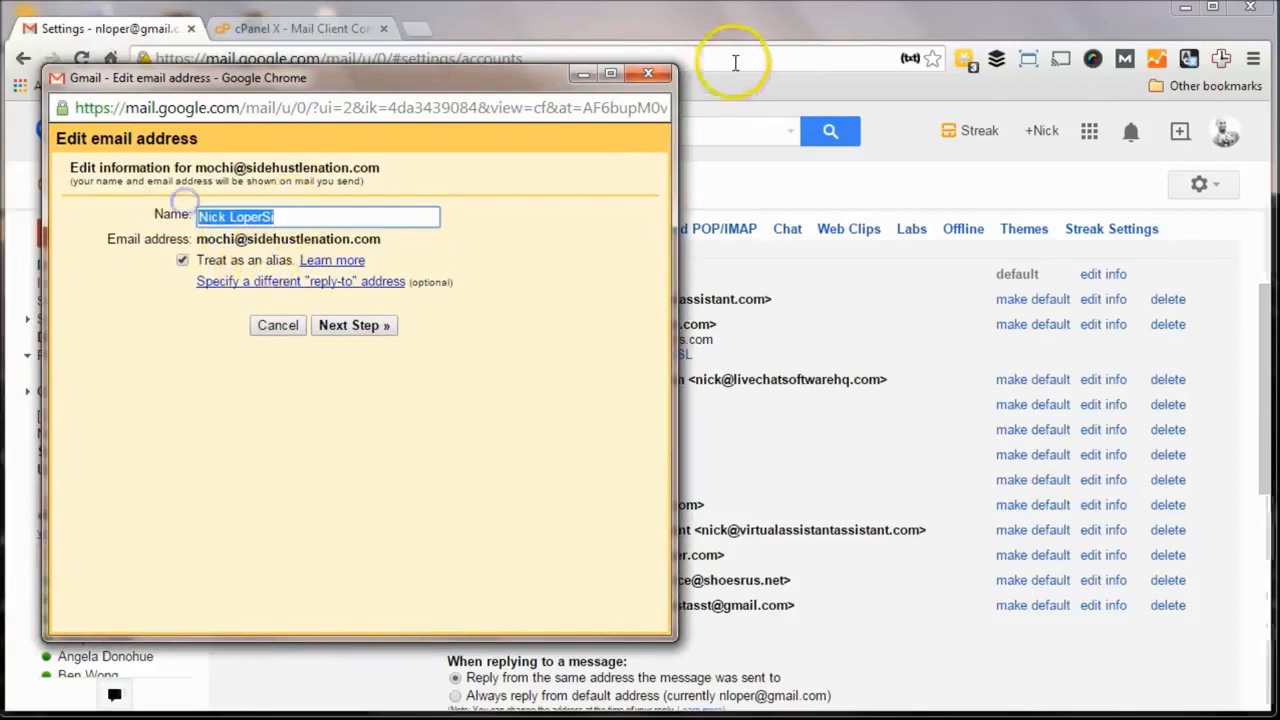
pyautogui.click(648, 73)
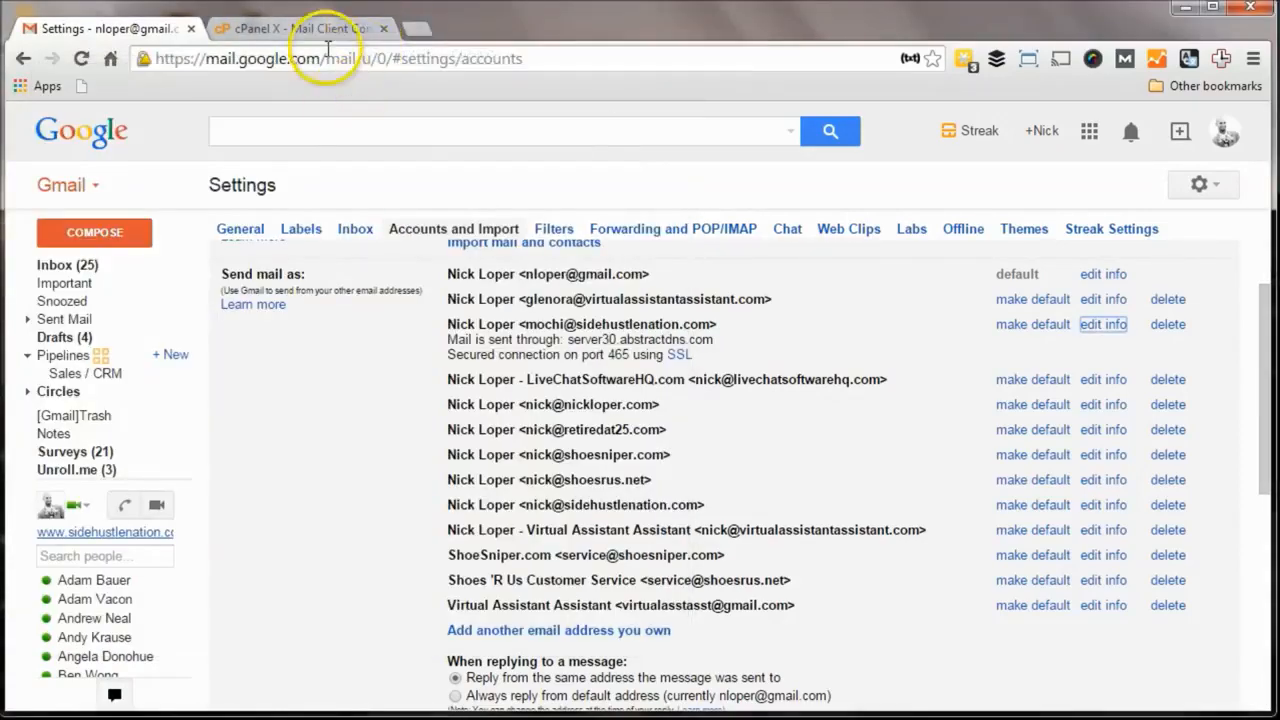